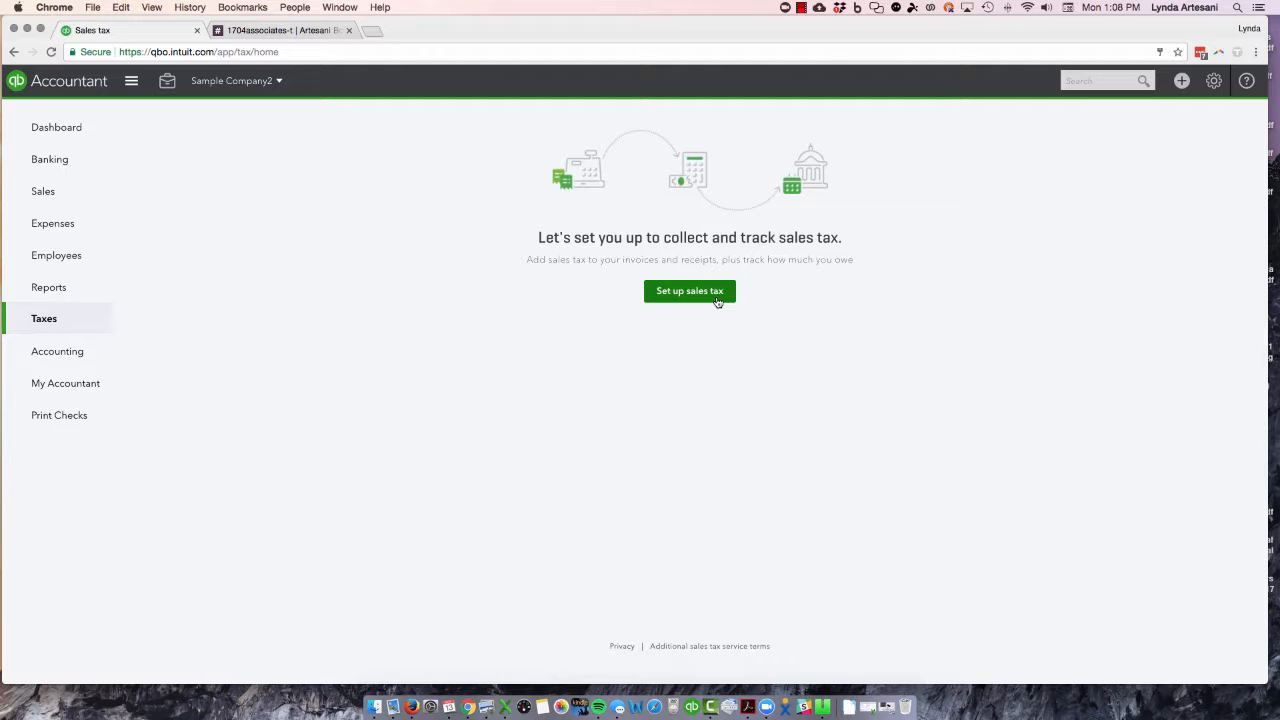
- Start the sales tax setup, confirm the company address, and answer Yes to collecting sales tax outside Florida
click(714, 294)
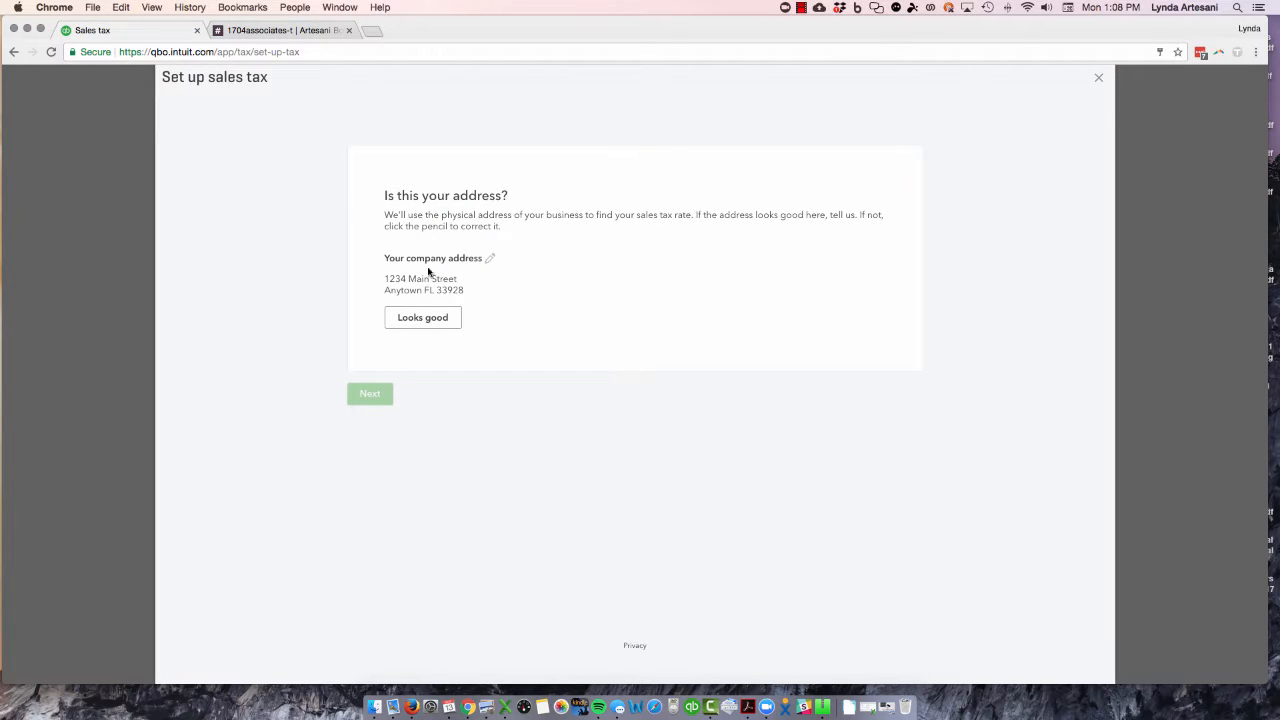
click(418, 320)
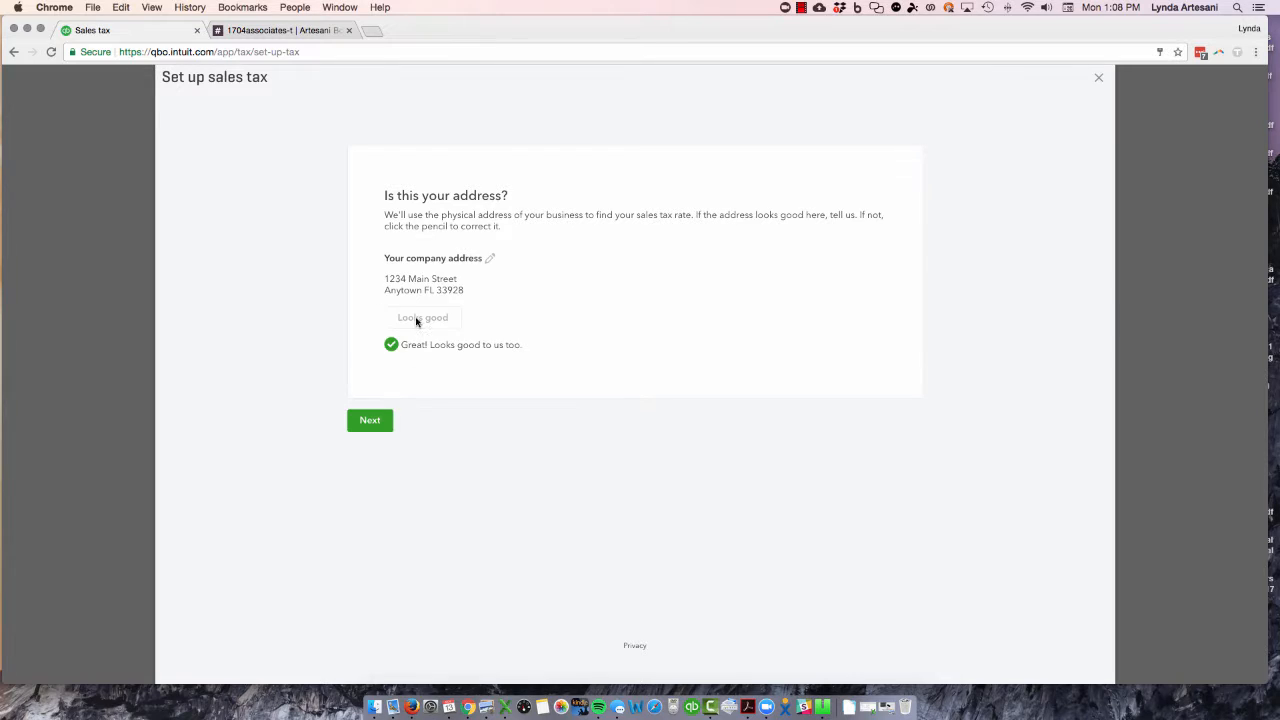
click(372, 427)
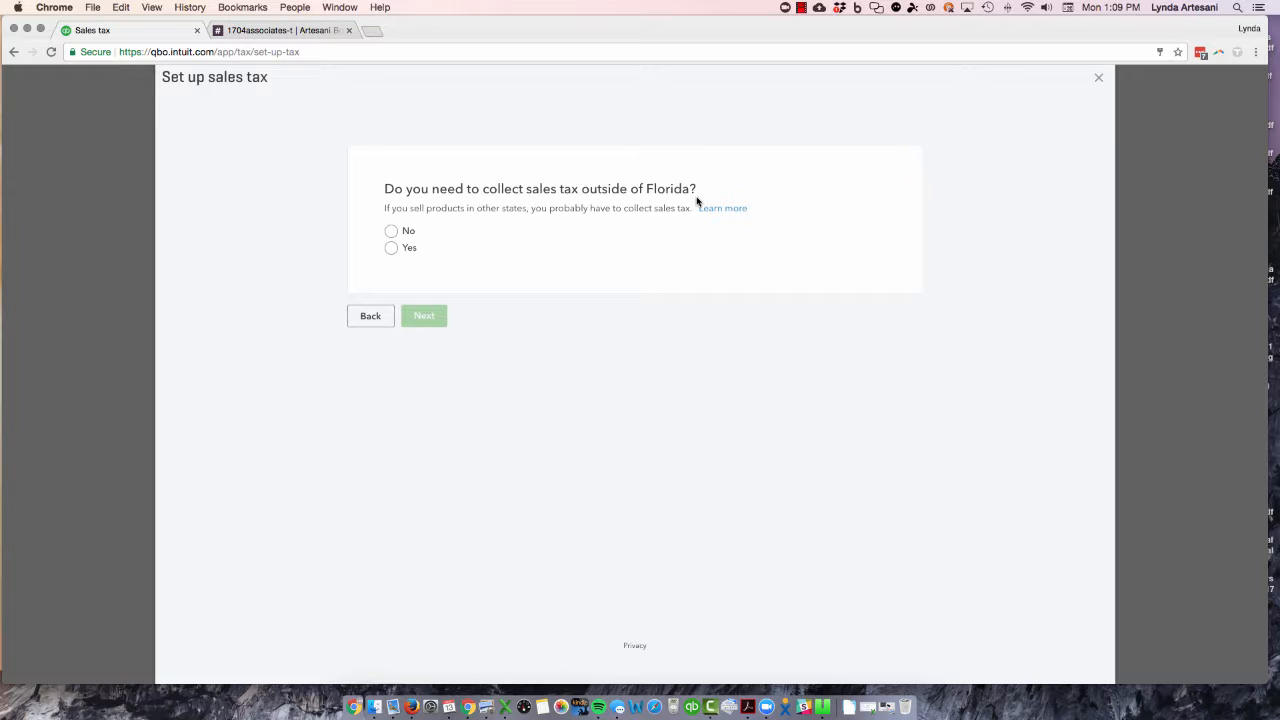
click(391, 249)
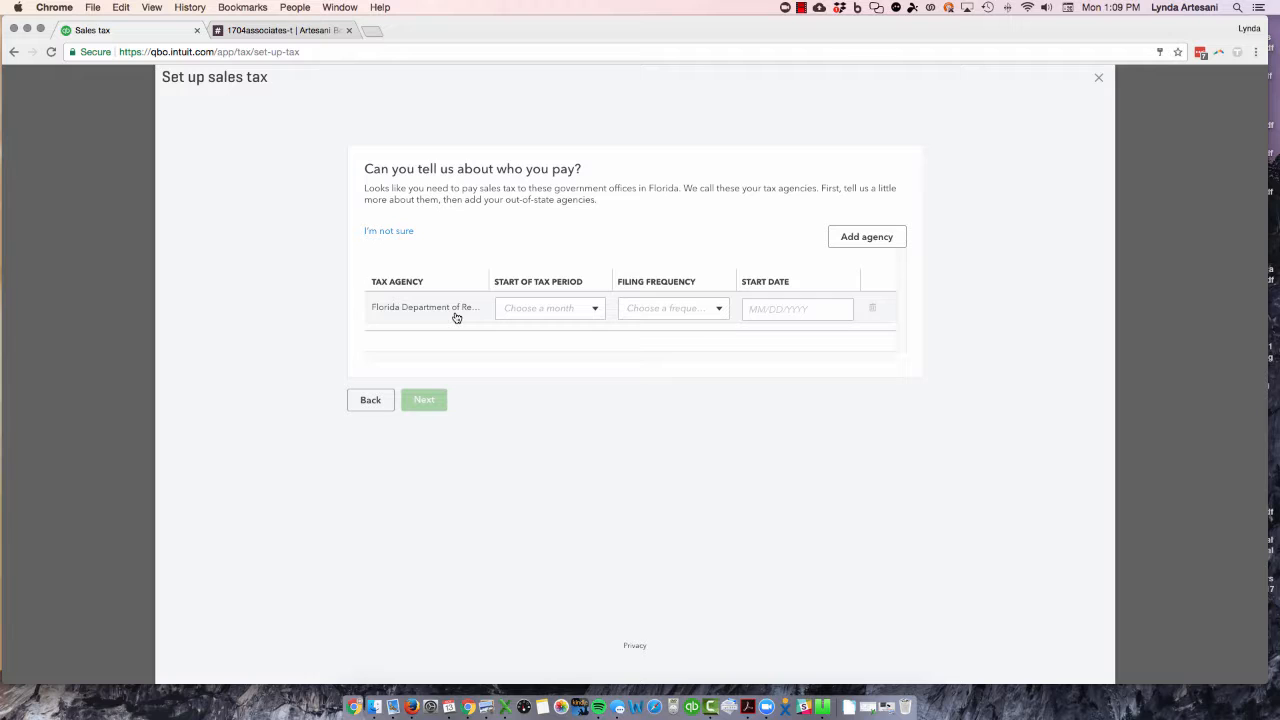
- Set the Florida tax agency to an October tax period, Monthly filing and start date 10/01/2017, and finish the sales tax setup
click(597, 310)
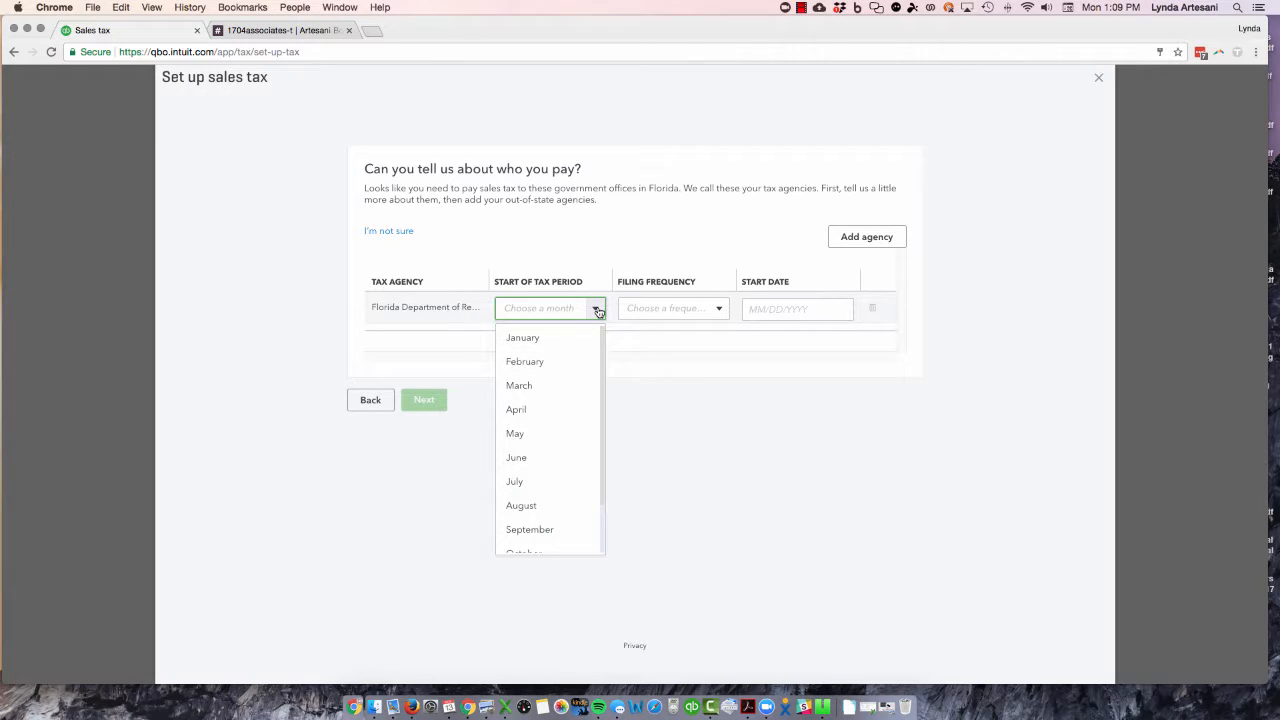
scroll(538, 518, down, 1)
click(538, 520)
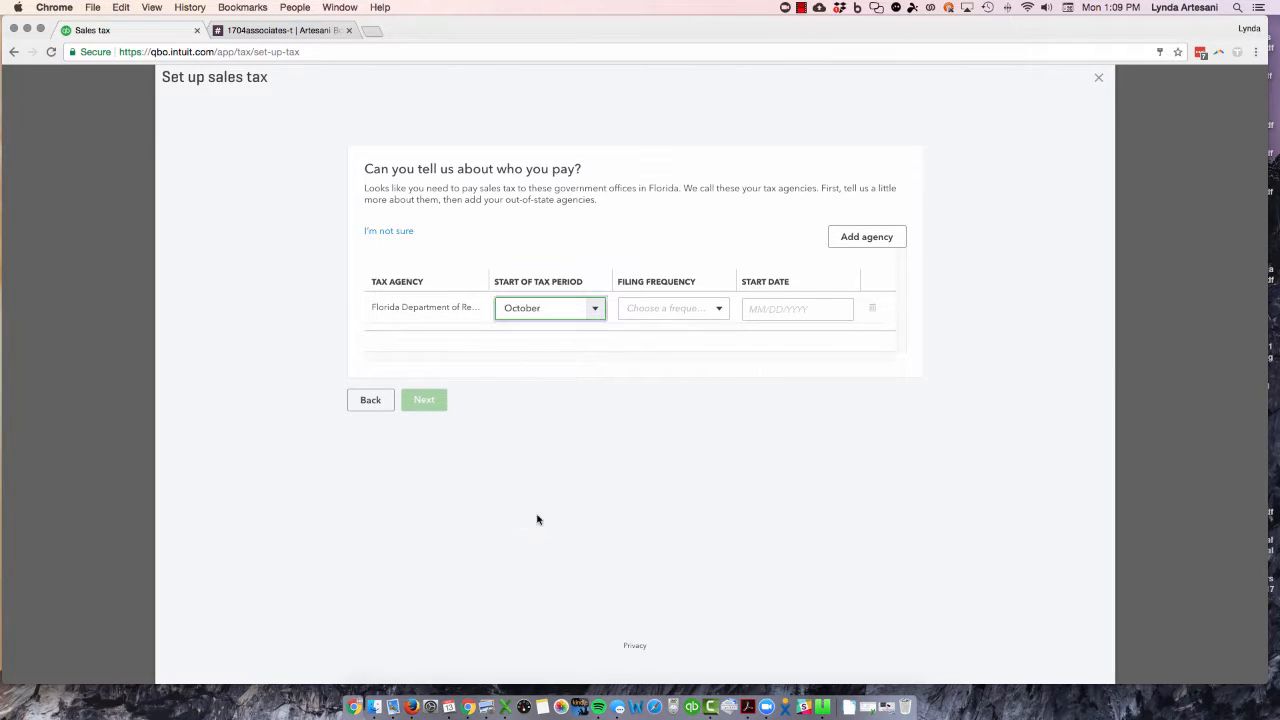
click(718, 309)
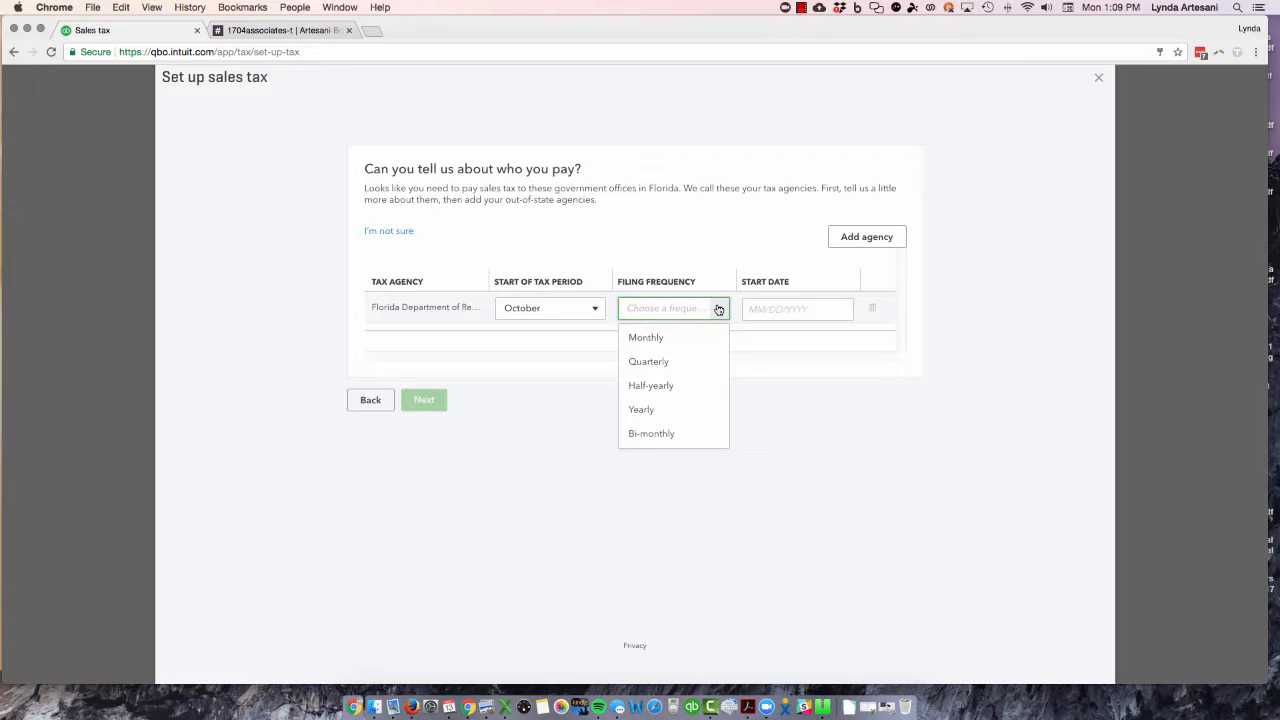
click(637, 344)
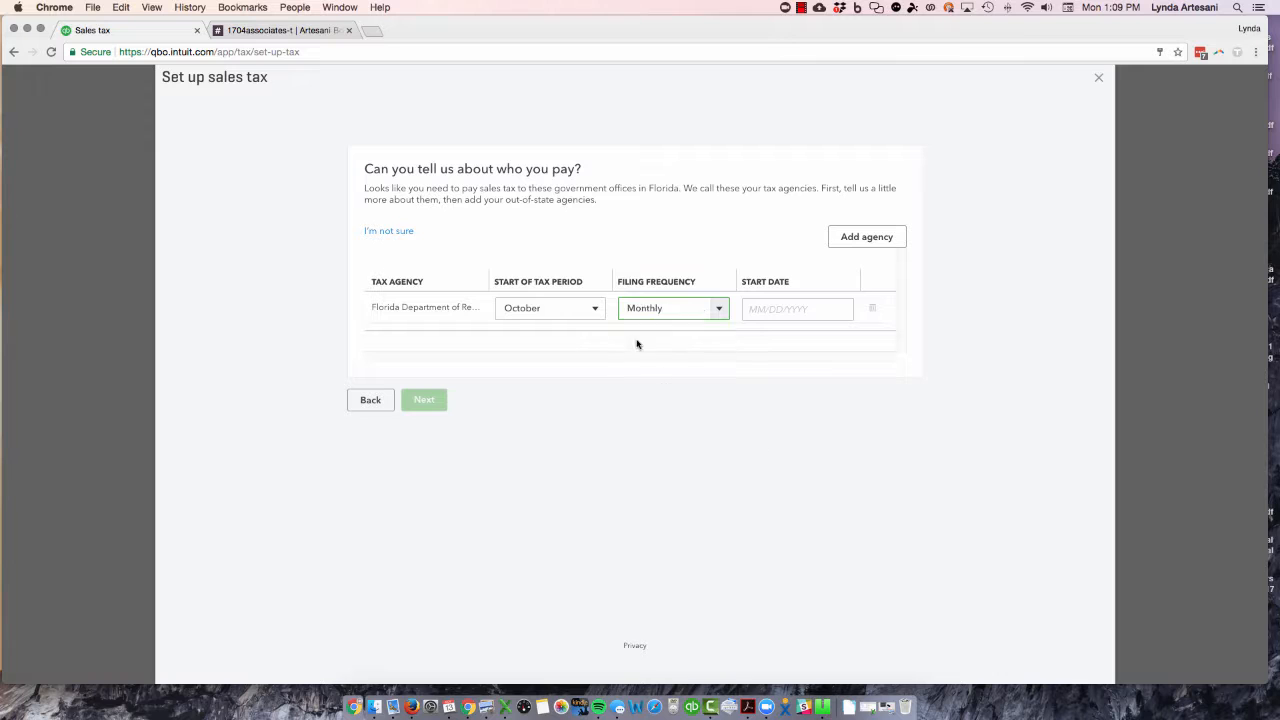
click(802, 309)
click(751, 342)
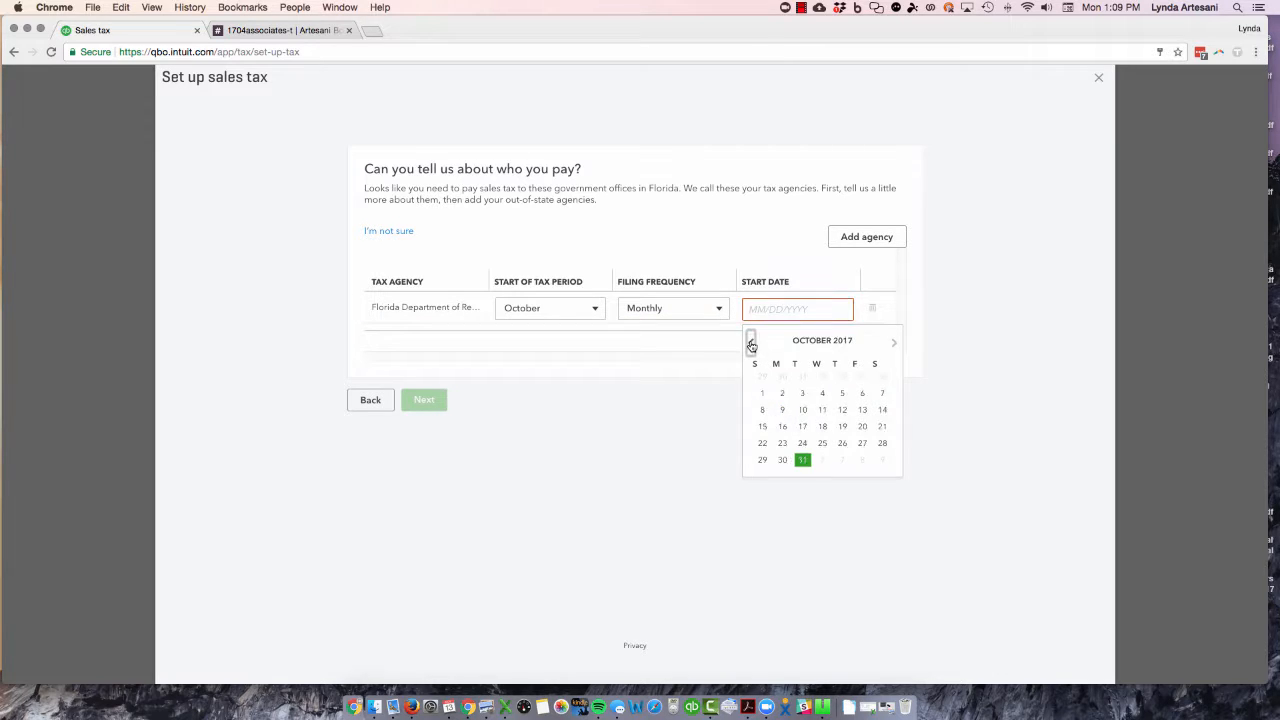
click(762, 393)
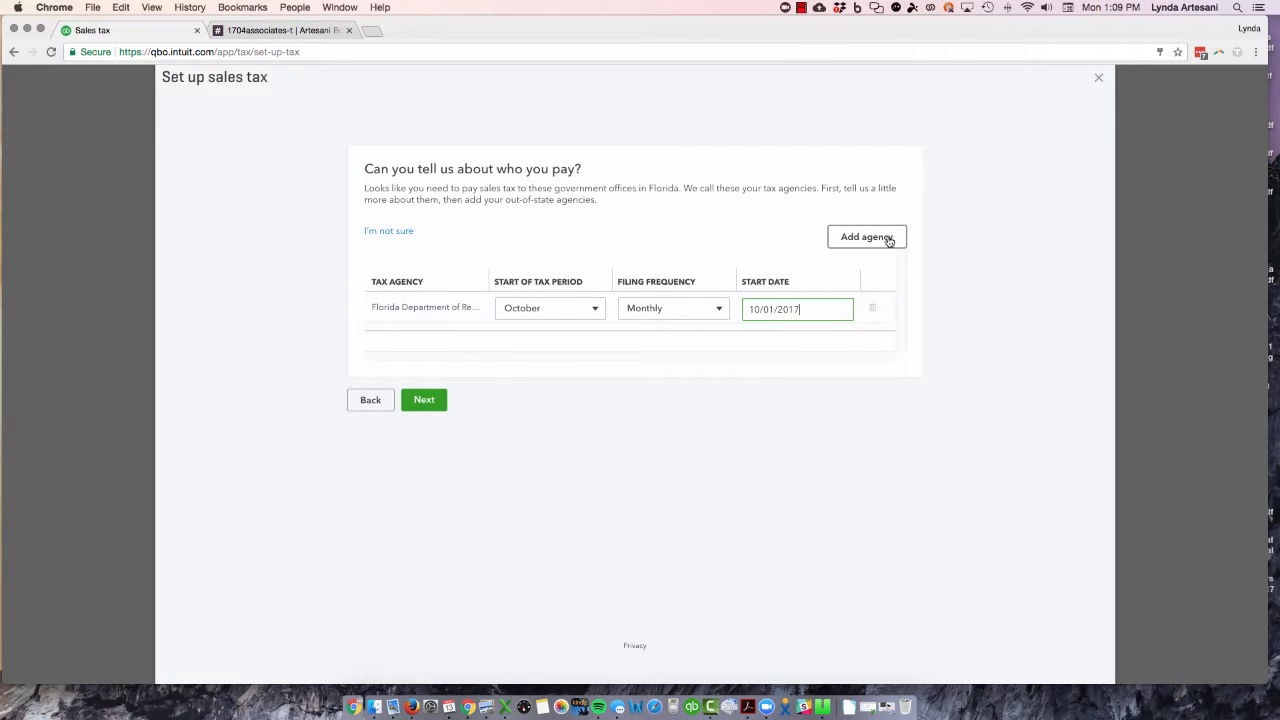
click(424, 400)
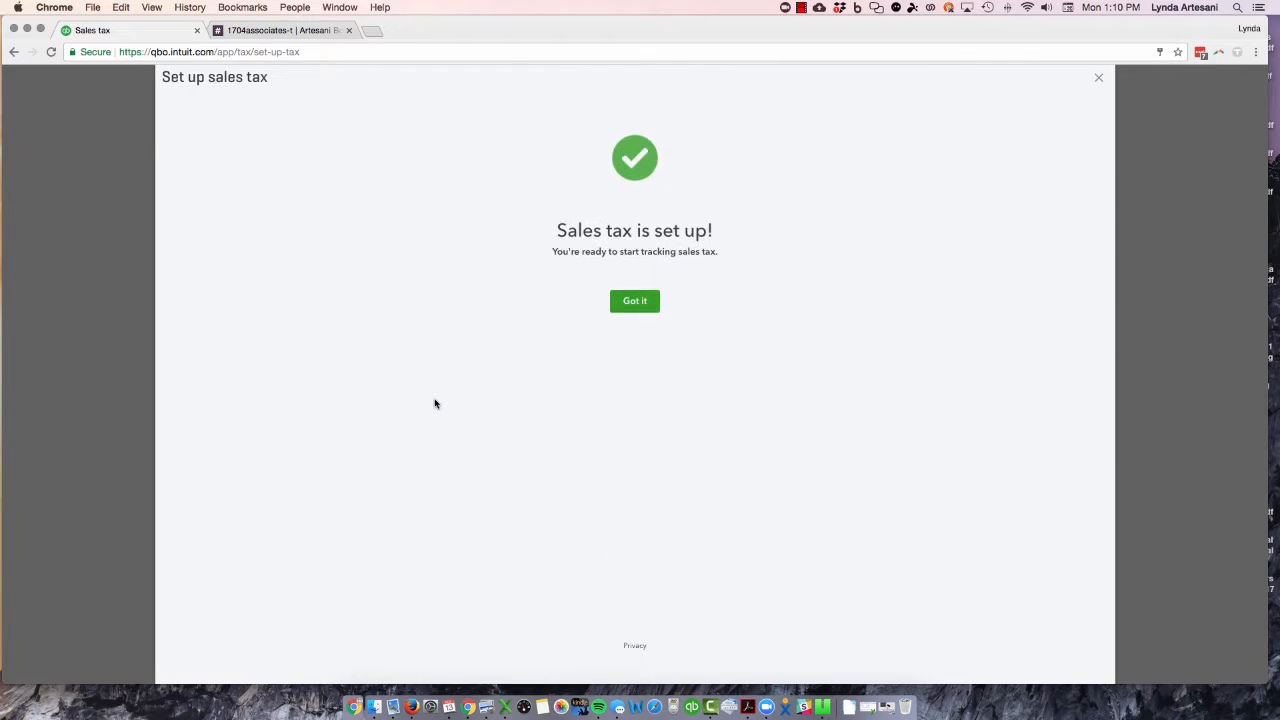
click(631, 308)
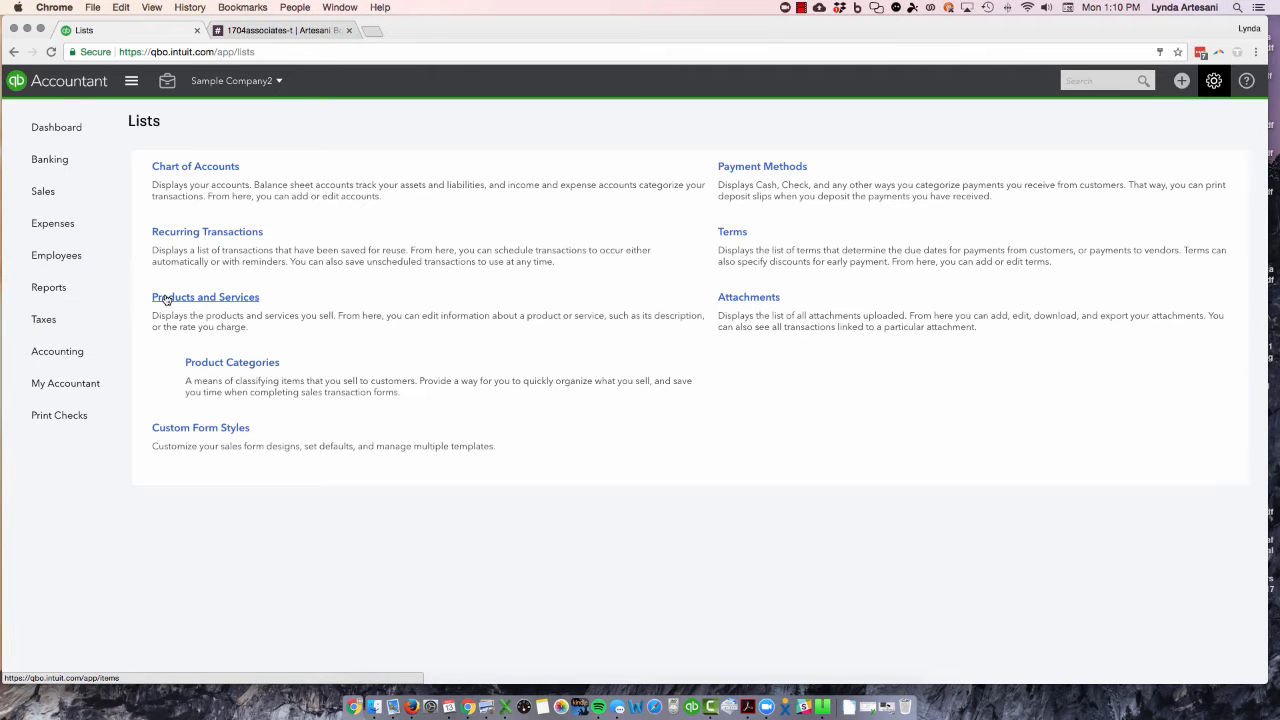
- Add a first customer in the Customers list, entering only the customer's full name
click(166, 298)
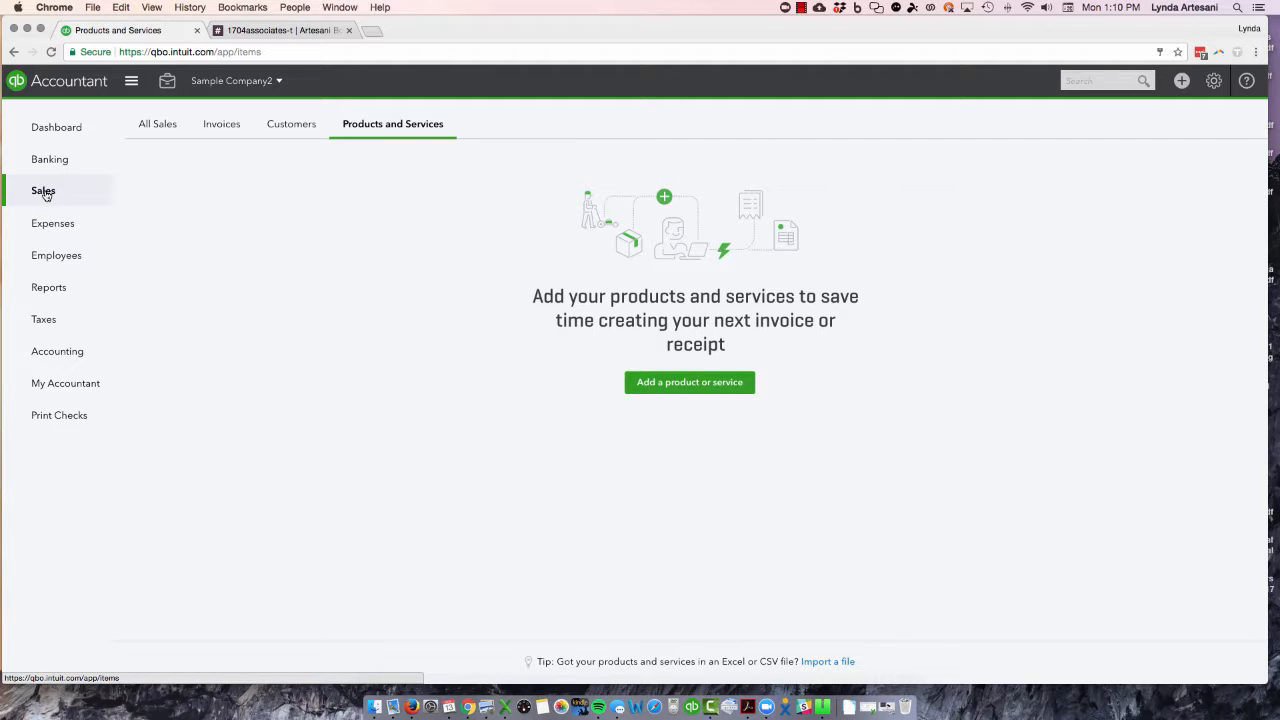
click(293, 128)
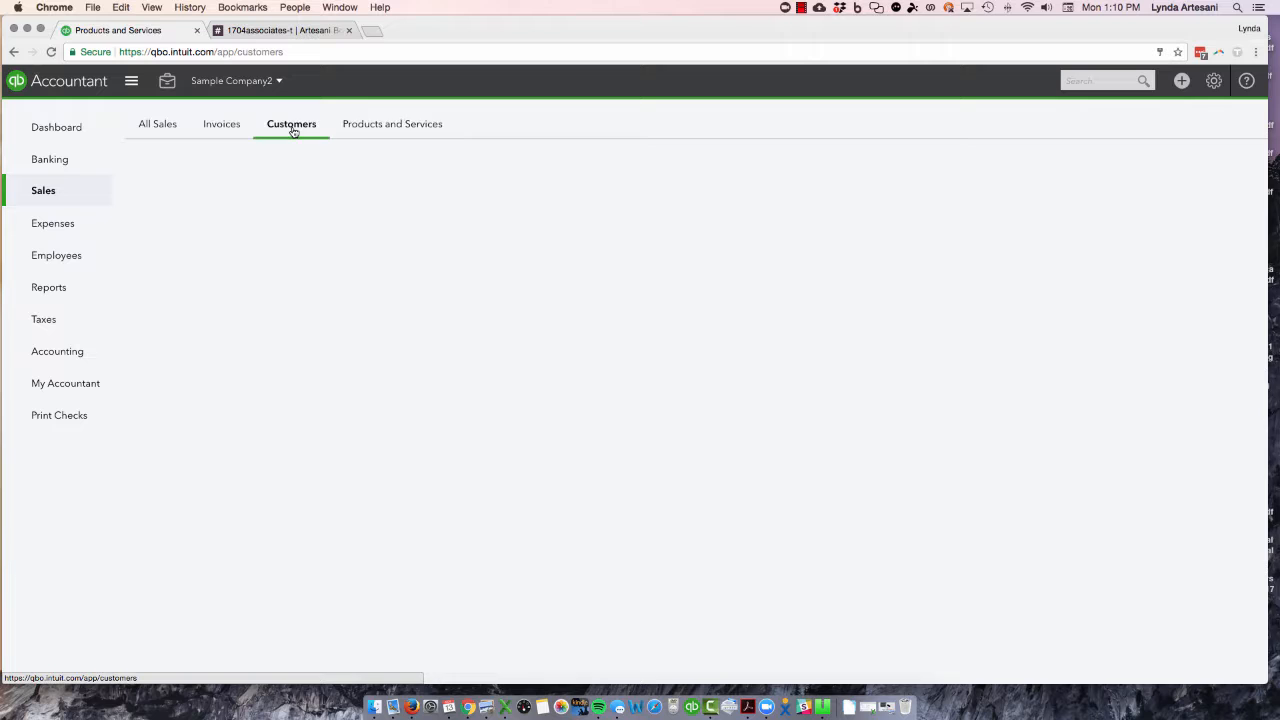
click(592, 371)
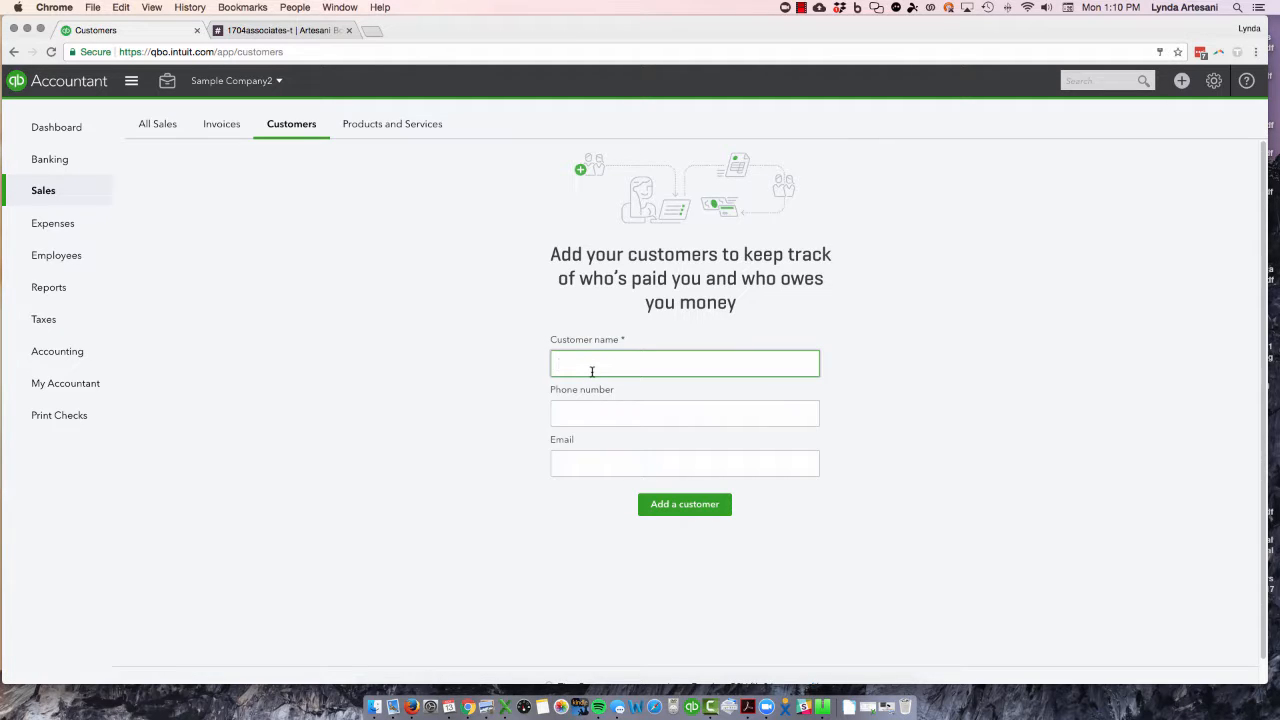
text(Fred Smith)
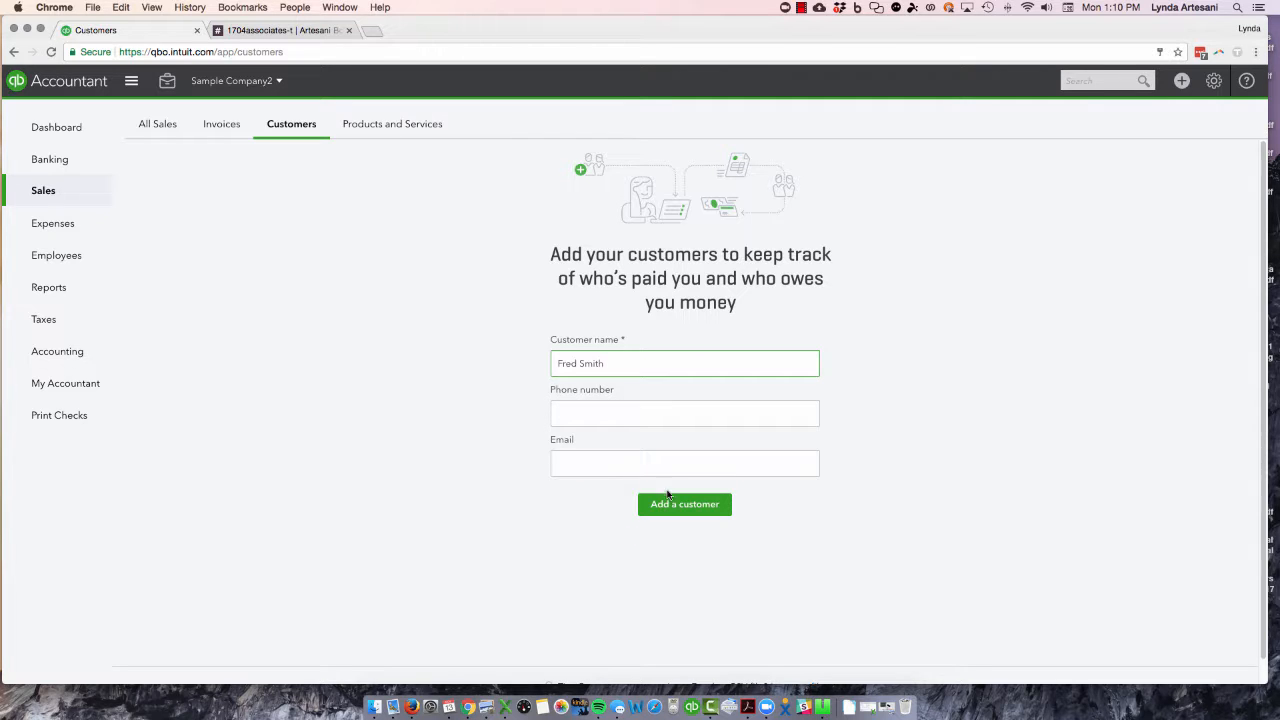
click(675, 505)
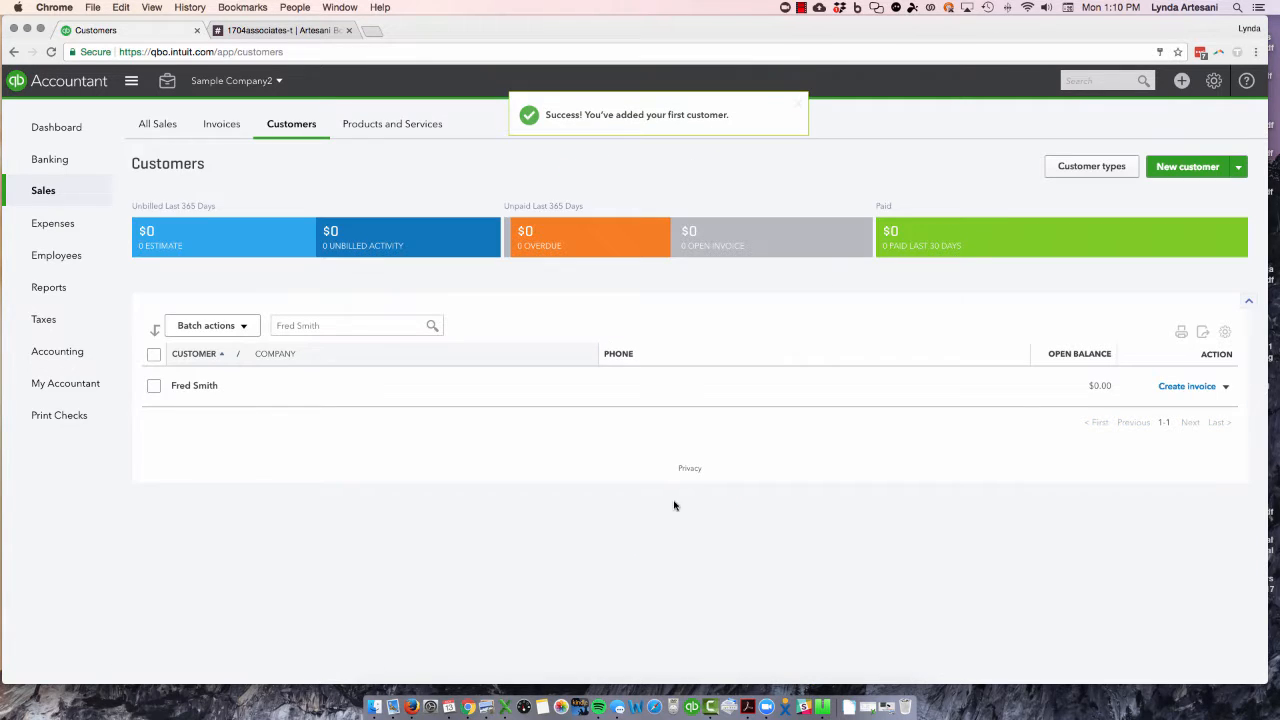
- Create an invoice for the new customer and add a new Service item named Wigets on its first line
click(1200, 389)
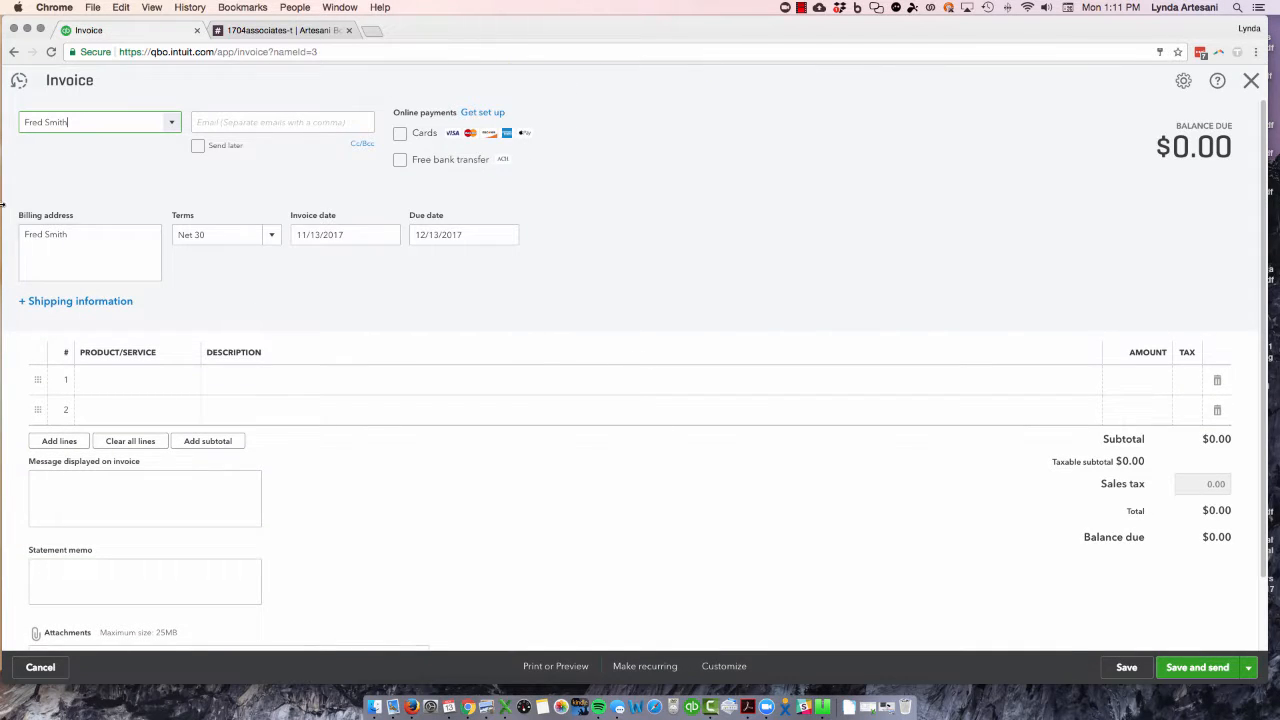
click(143, 381)
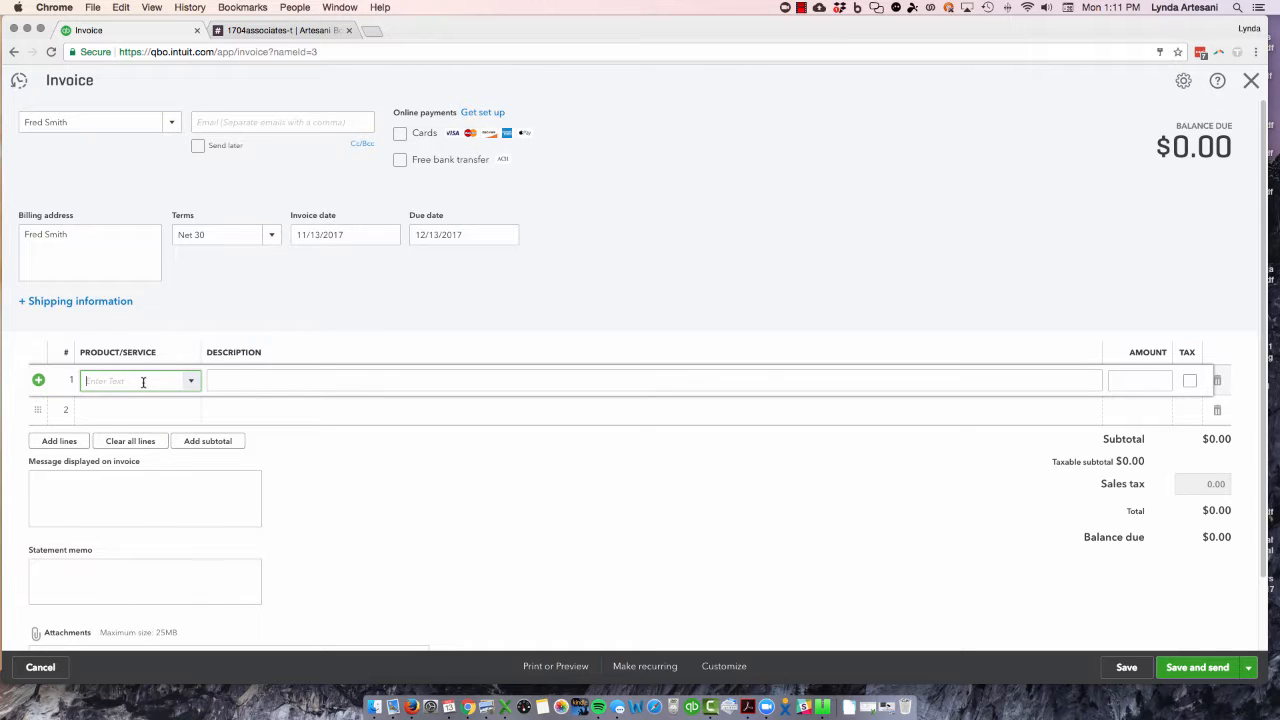
text(Wo)
text(igets)
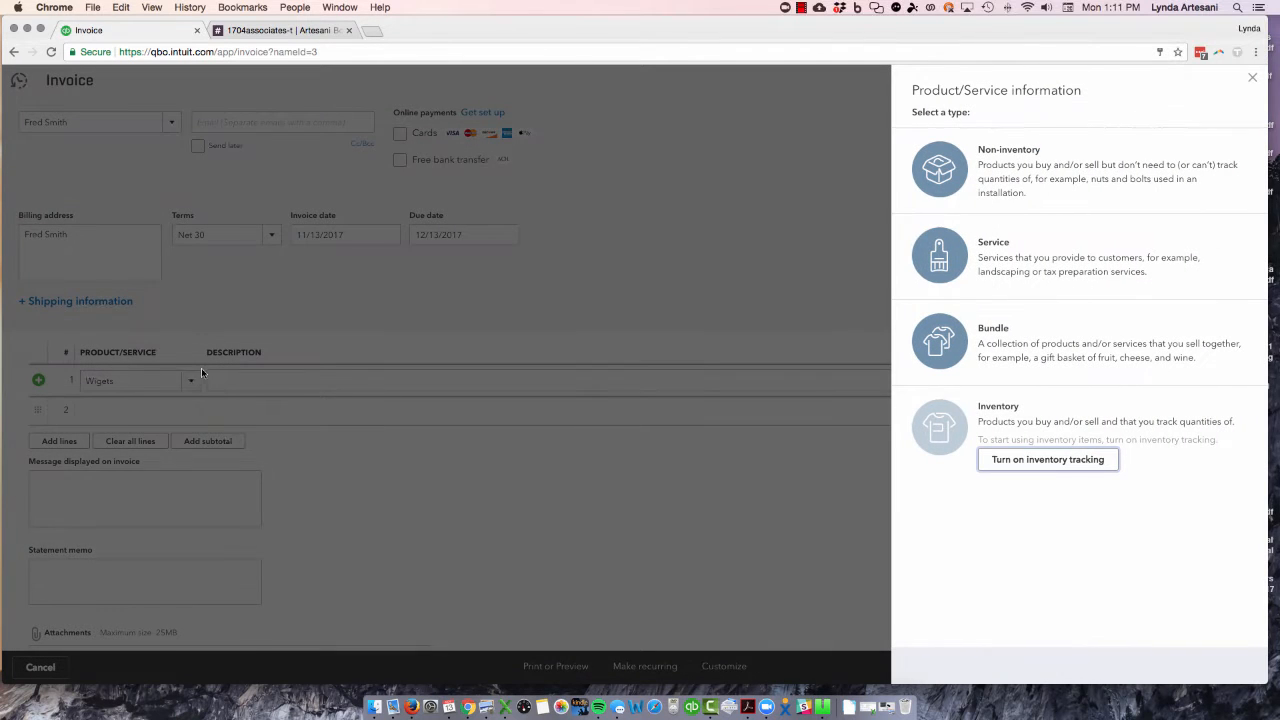
click(1037, 269)
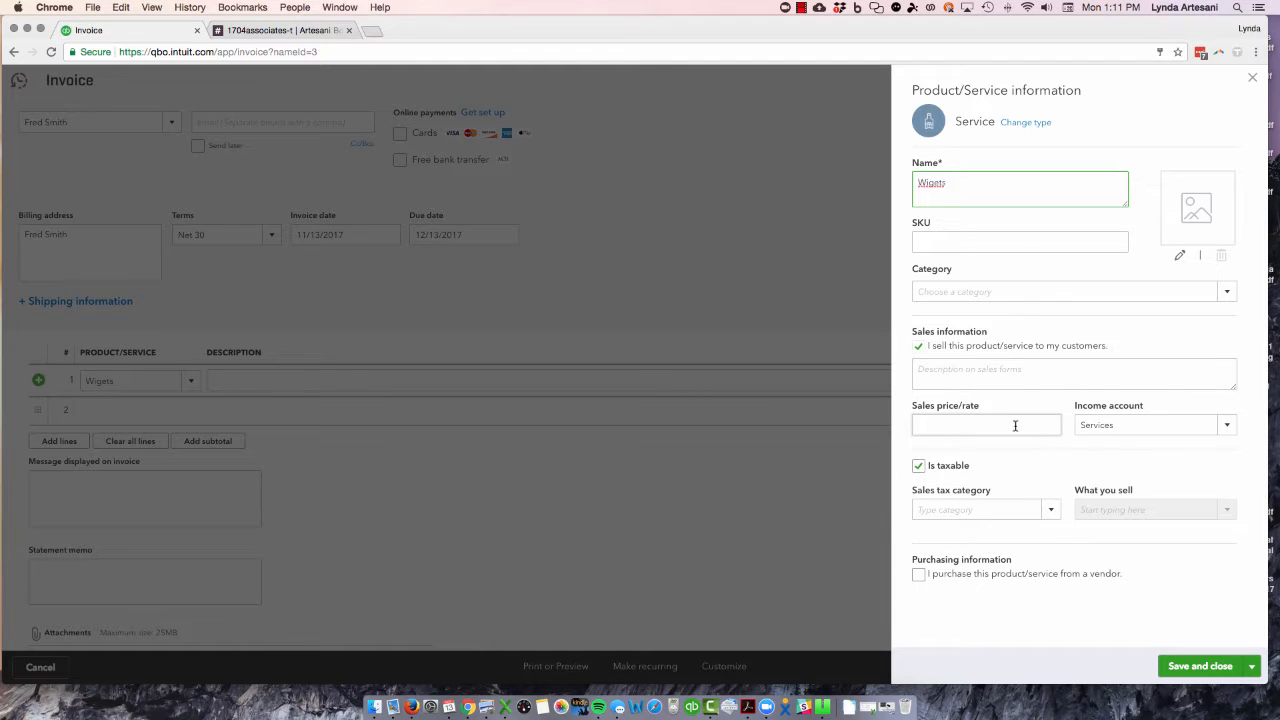
- Set the item's sales tax category to Retail and what you sell to Taxable Retail Items
click(1050, 511)
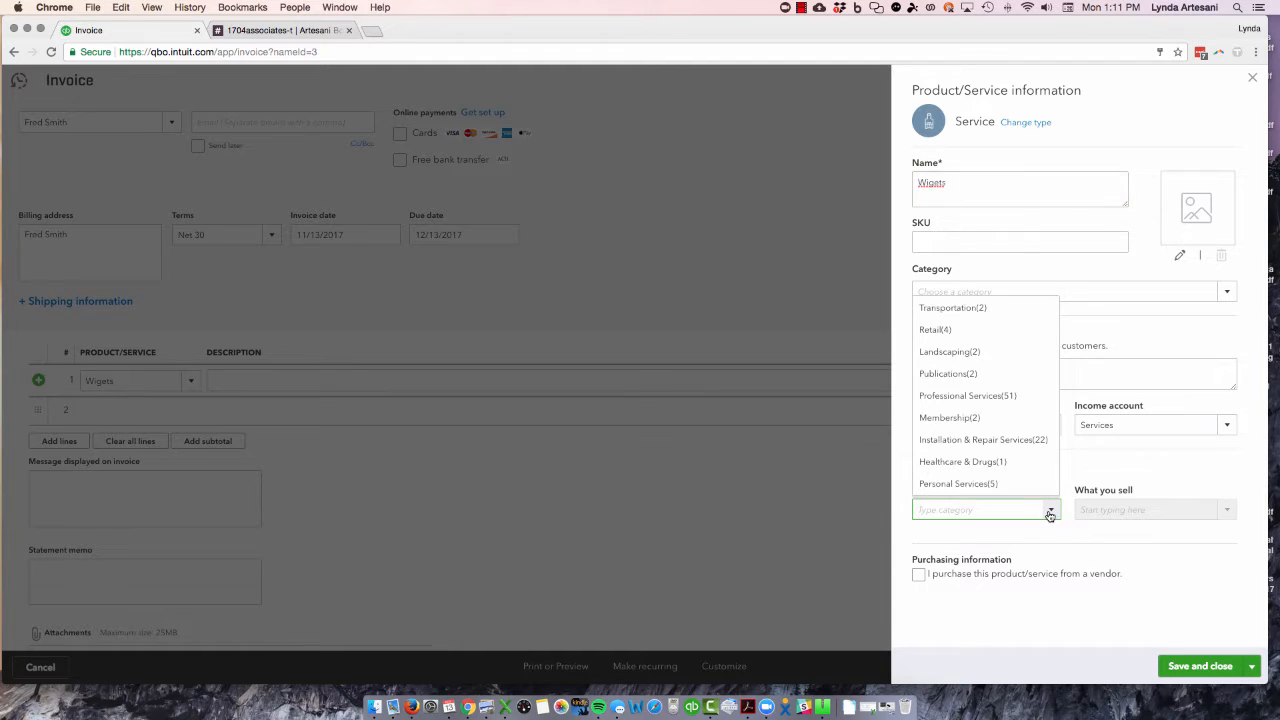
click(1094, 424)
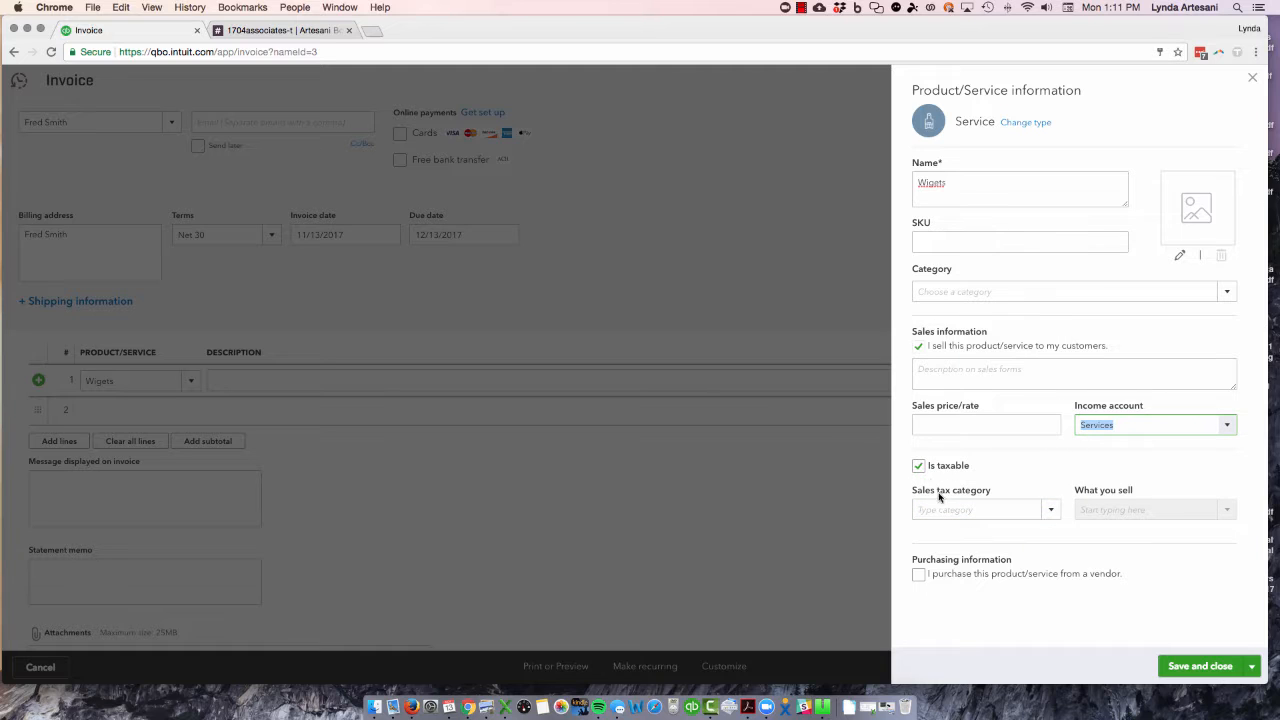
click(988, 509)
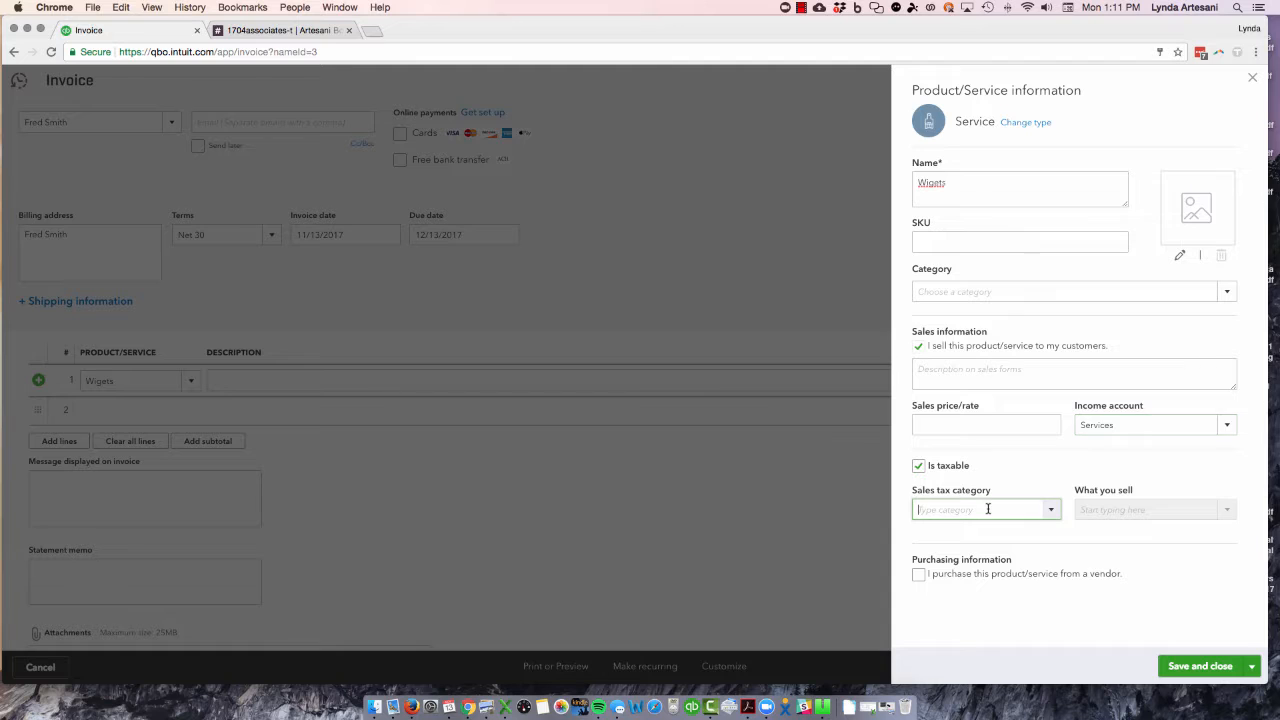
click(1050, 511)
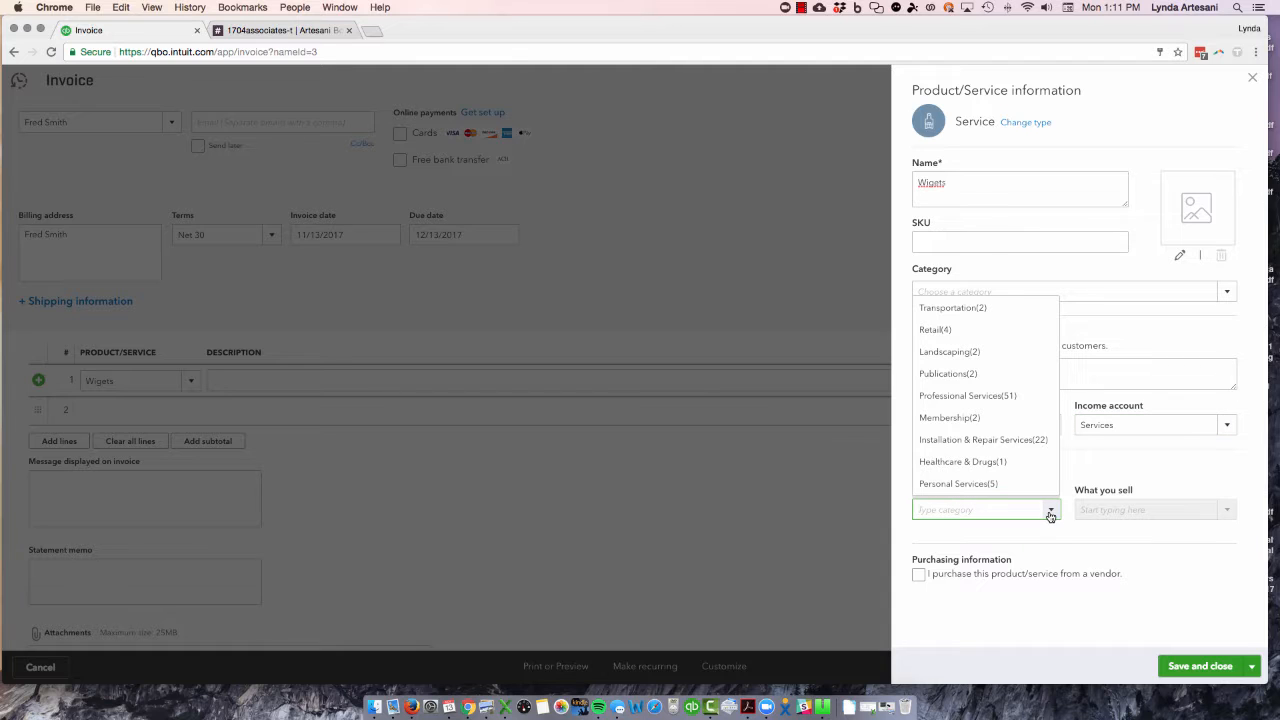
click(962, 336)
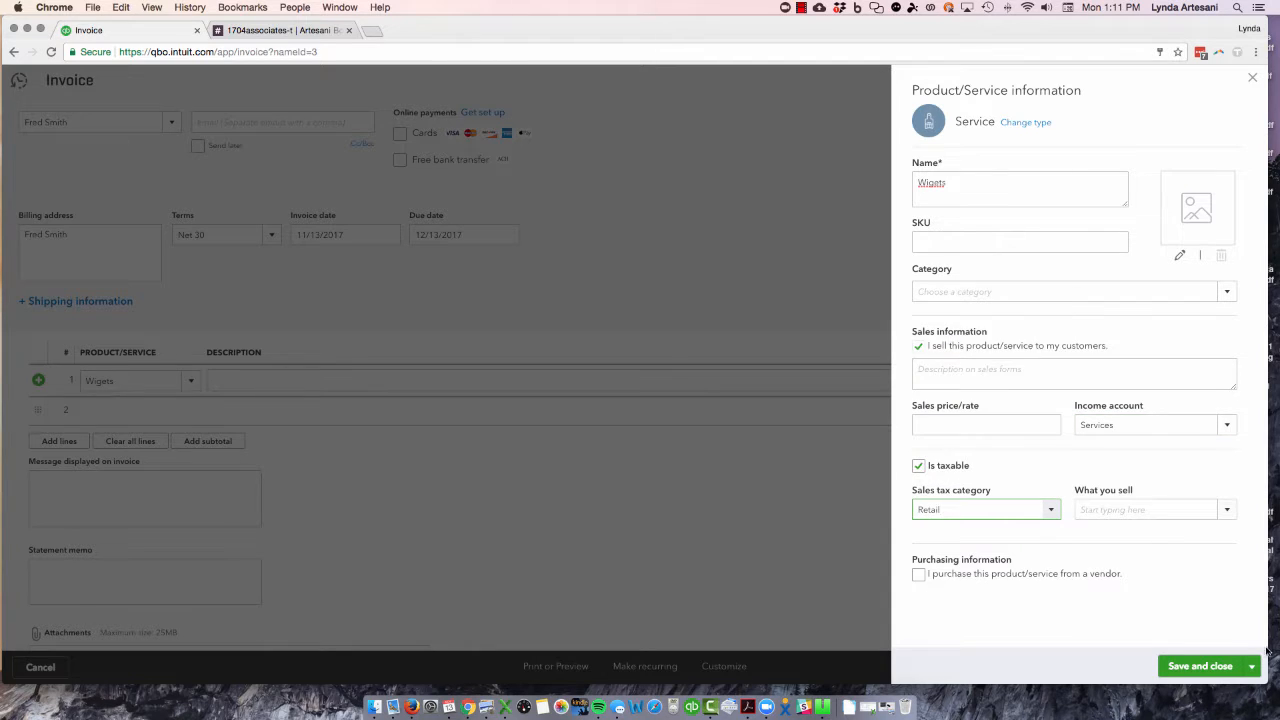
click(1229, 511)
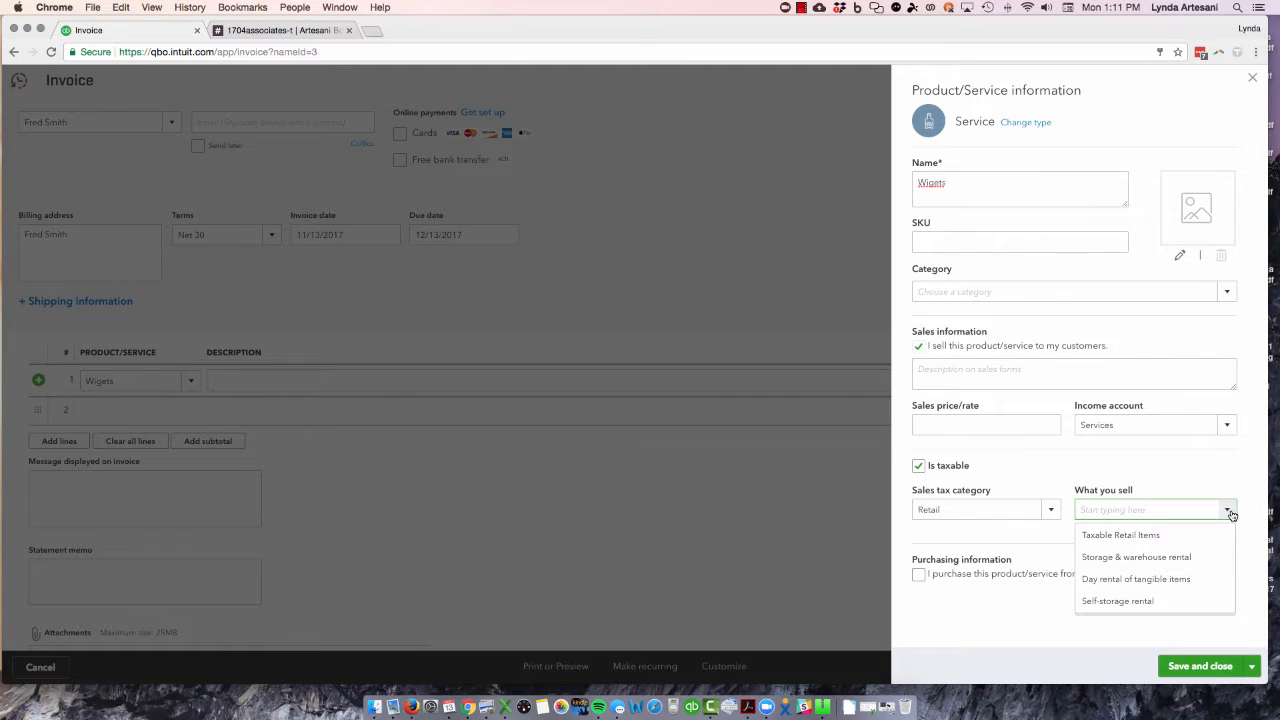
click(1177, 539)
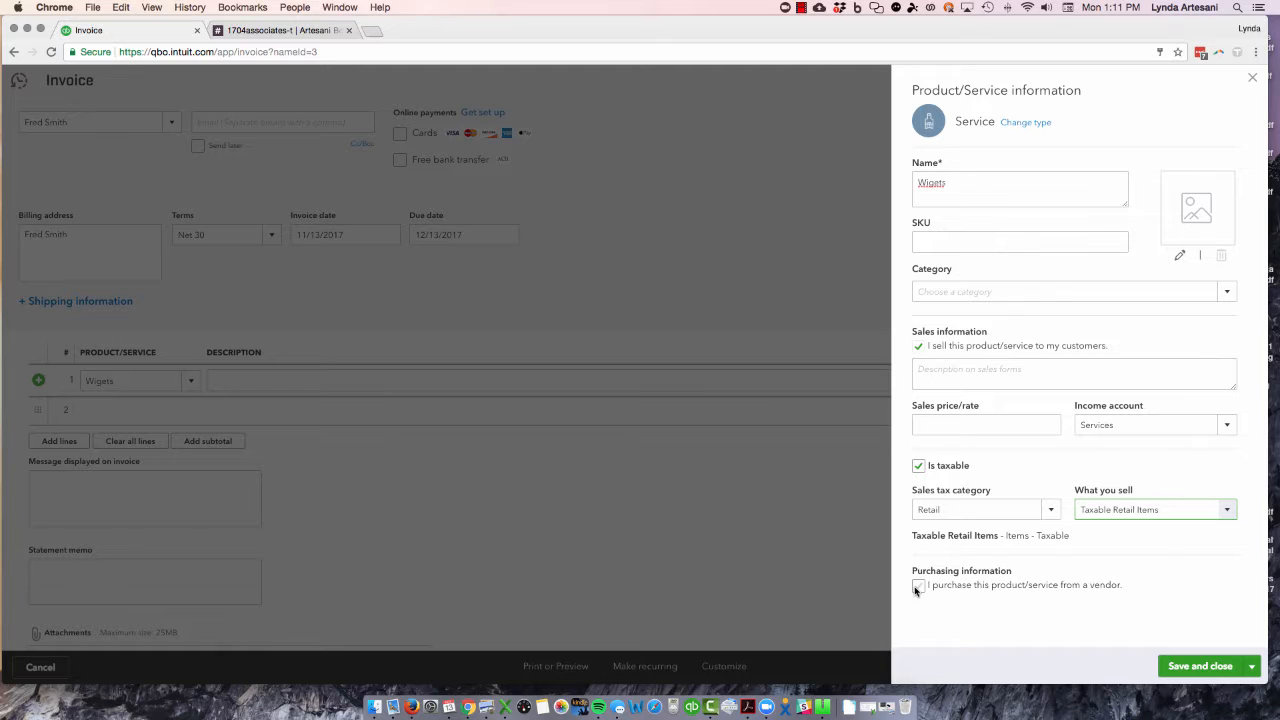
- Set the item's sales price to 10, correct its name to Widgets, and save the item
click(995, 425)
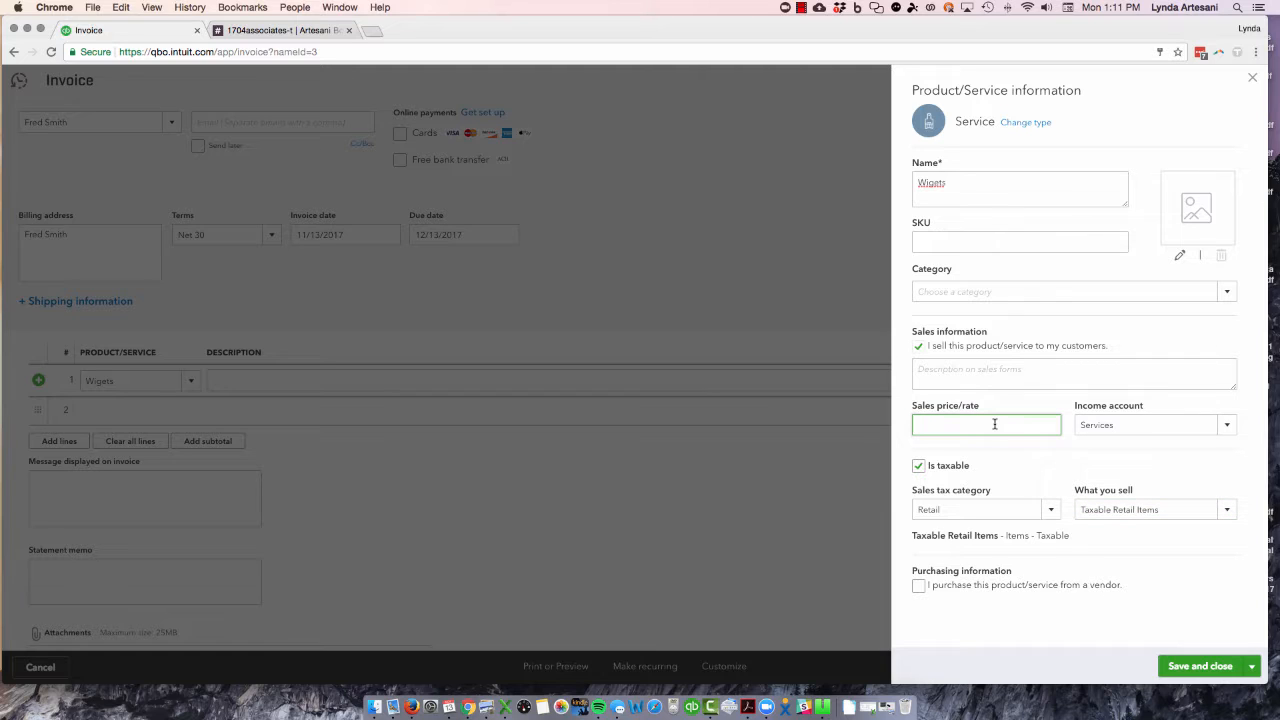
text(10)
key(Tab)
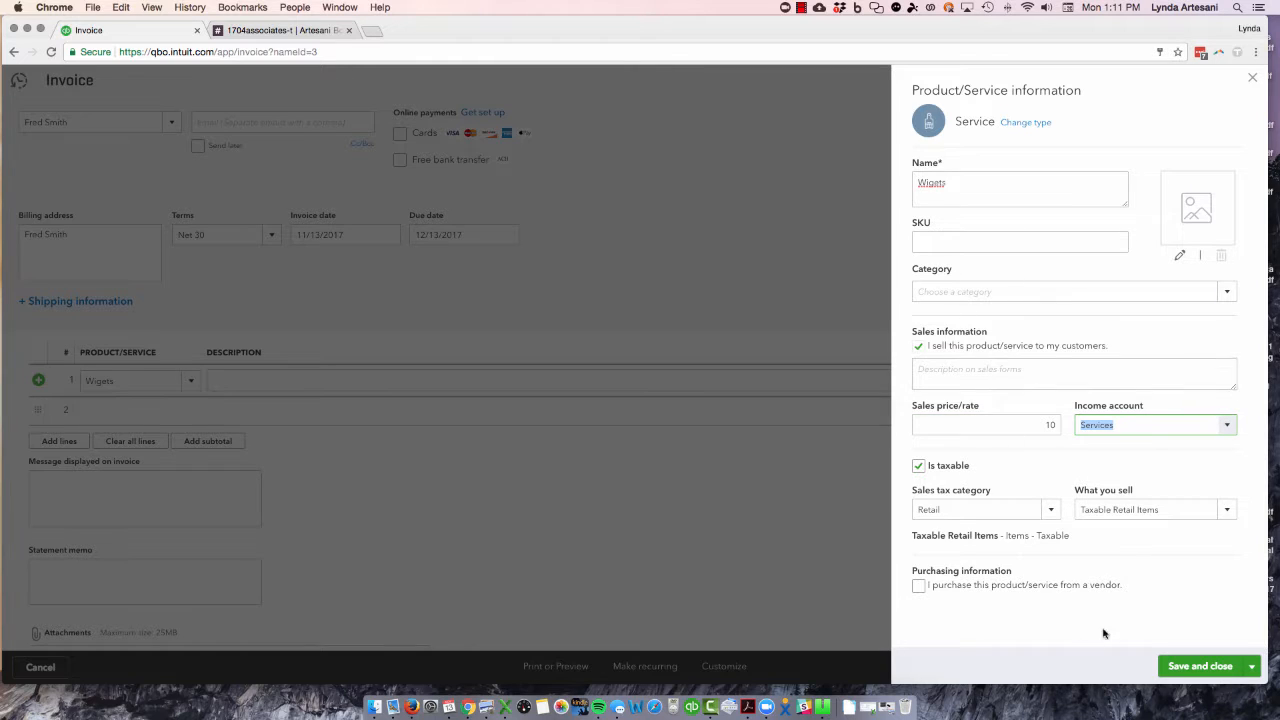
click(928, 182)
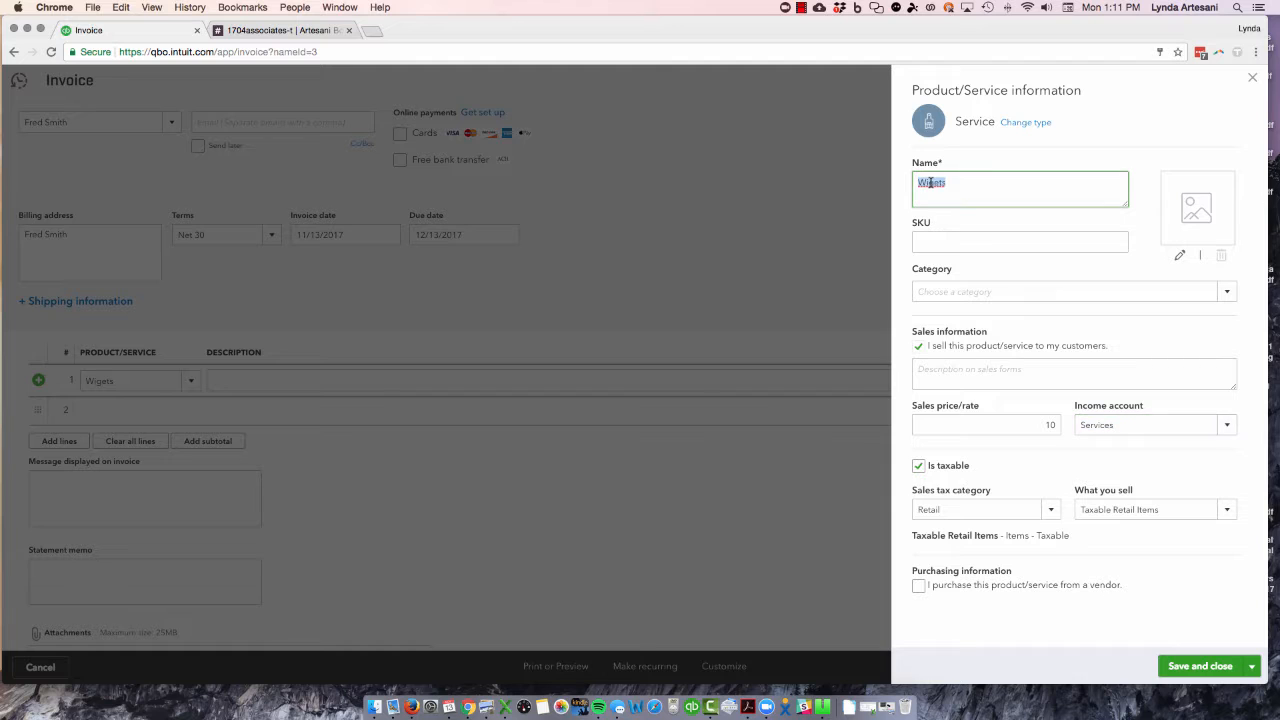
text(d)
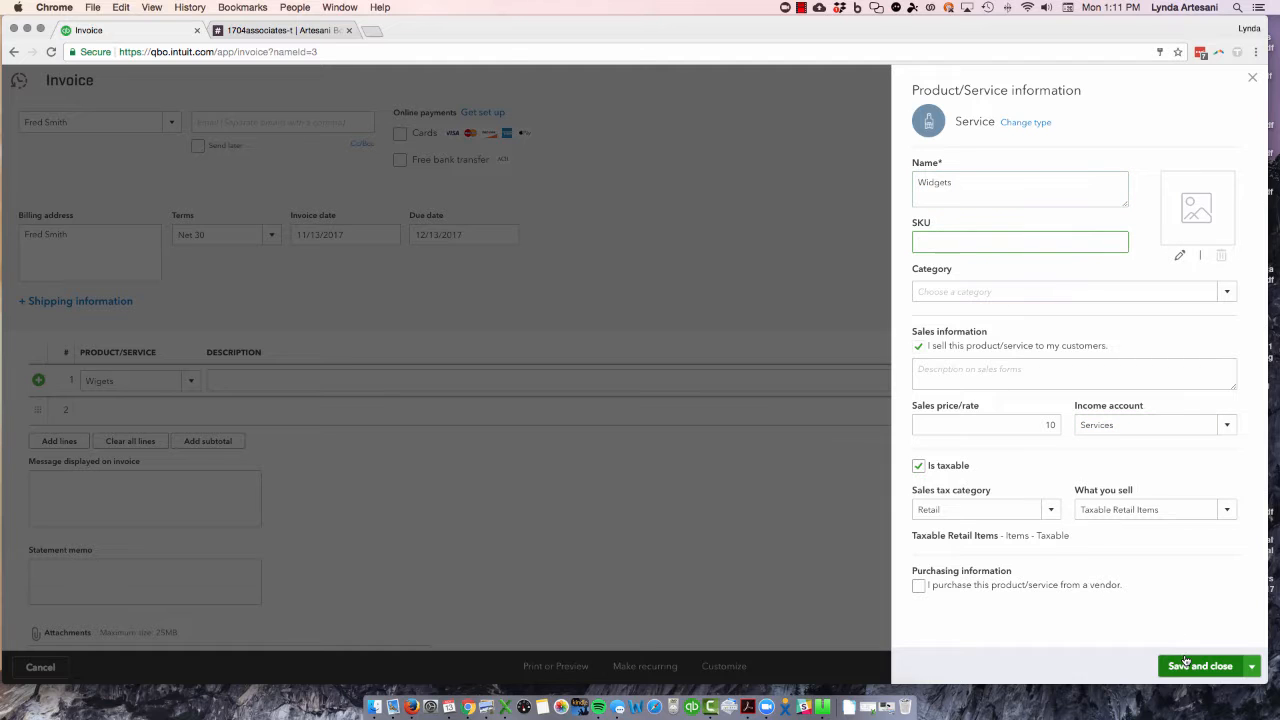
click(1187, 669)
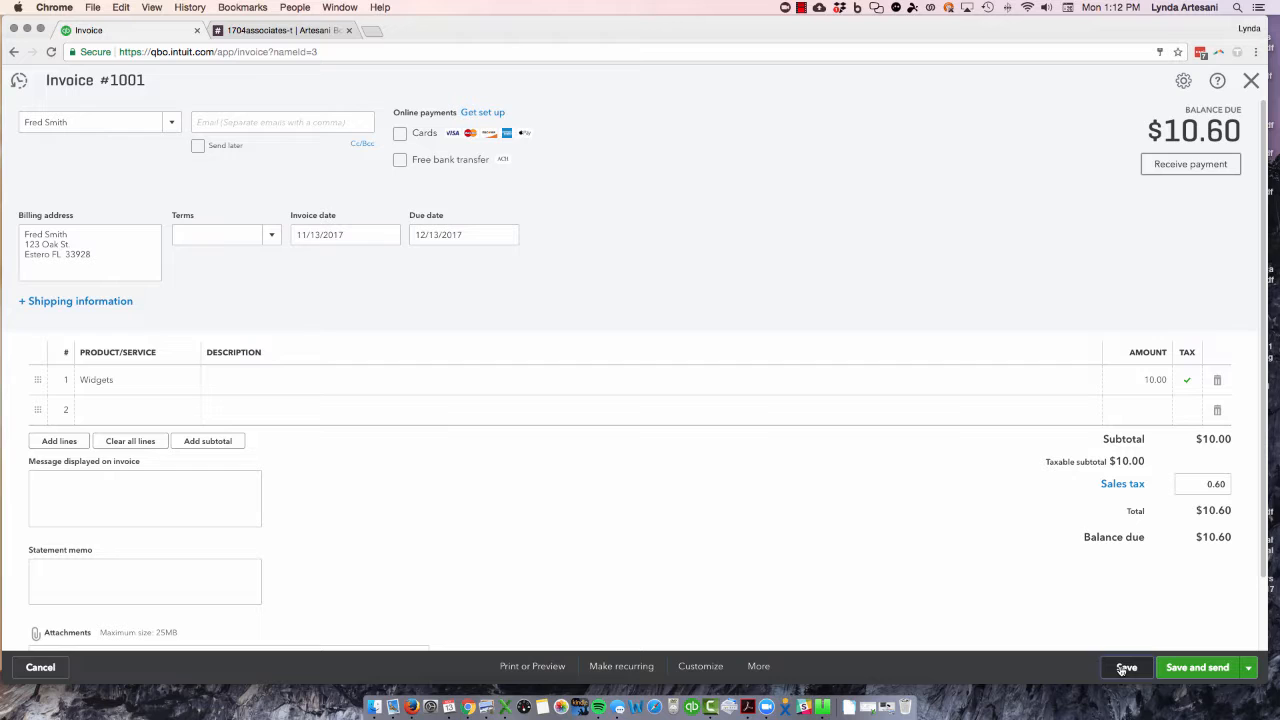
- Close the saved invoice and view the sales tax due for Florida on the Taxes page
click(1247, 84)
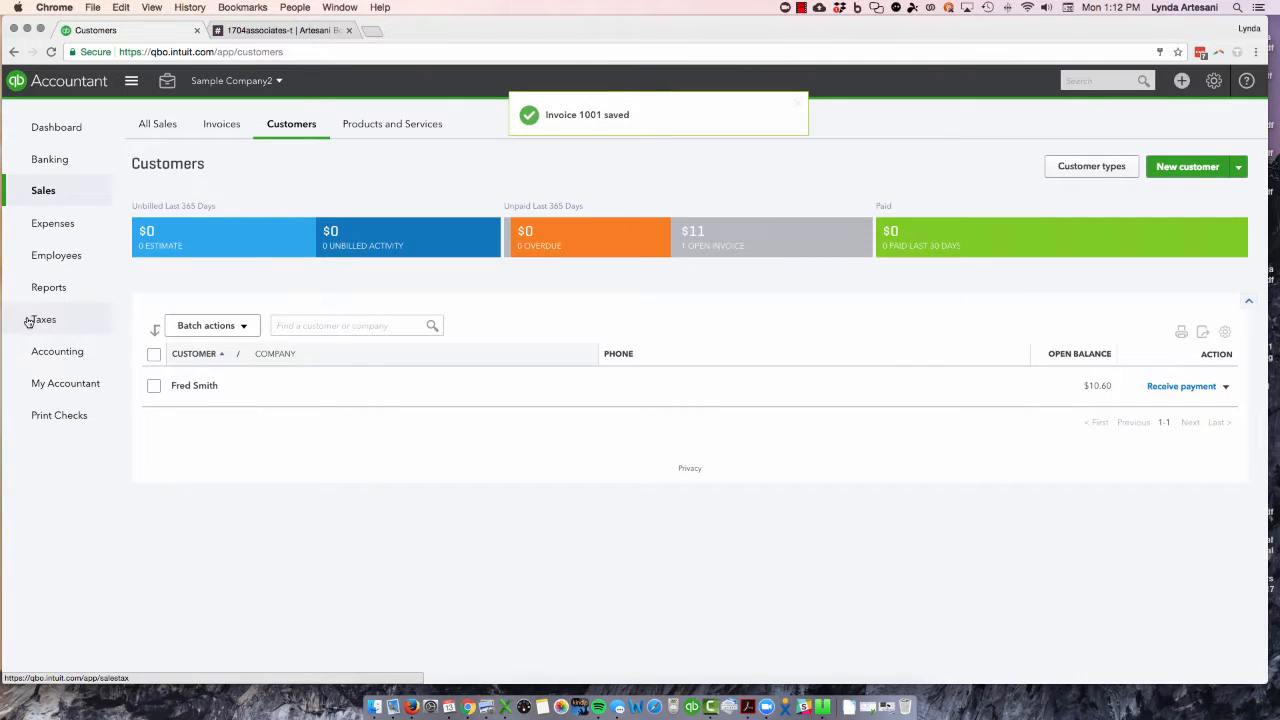
click(36, 318)
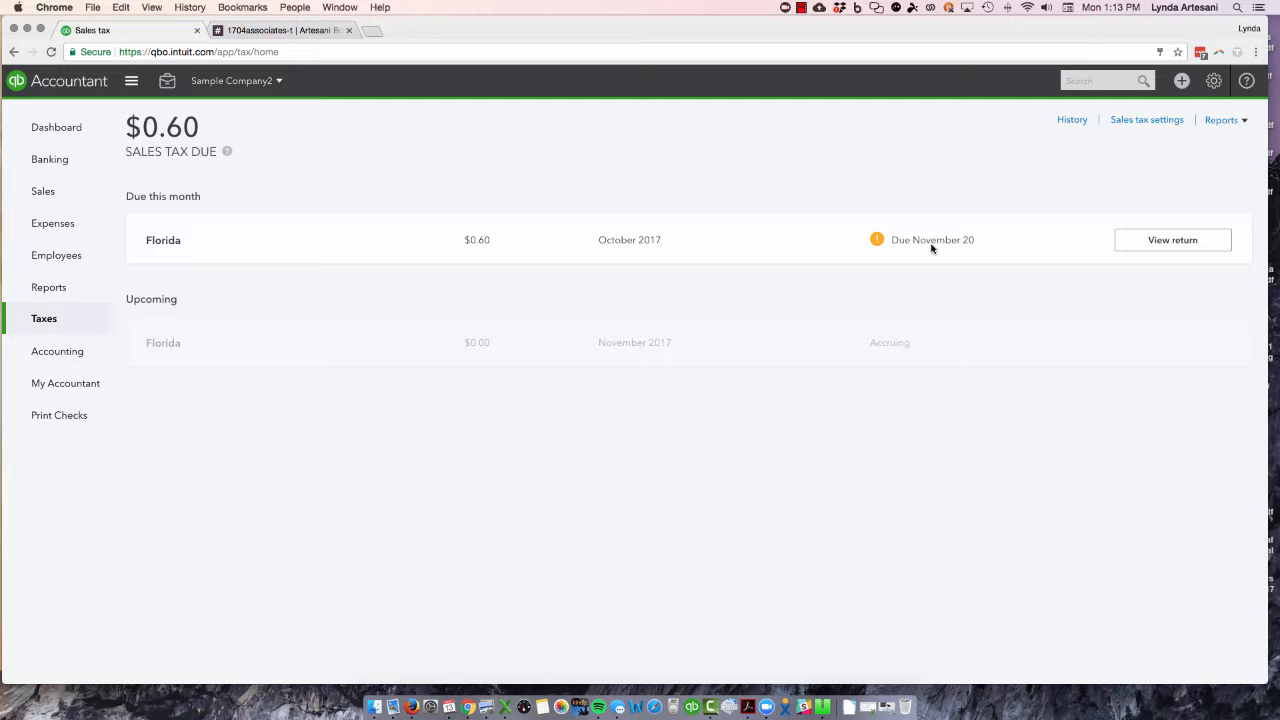
- View the October 2017 Florida sales tax return and open the state's File and Pay Sales and Use Tax page
click(1151, 242)
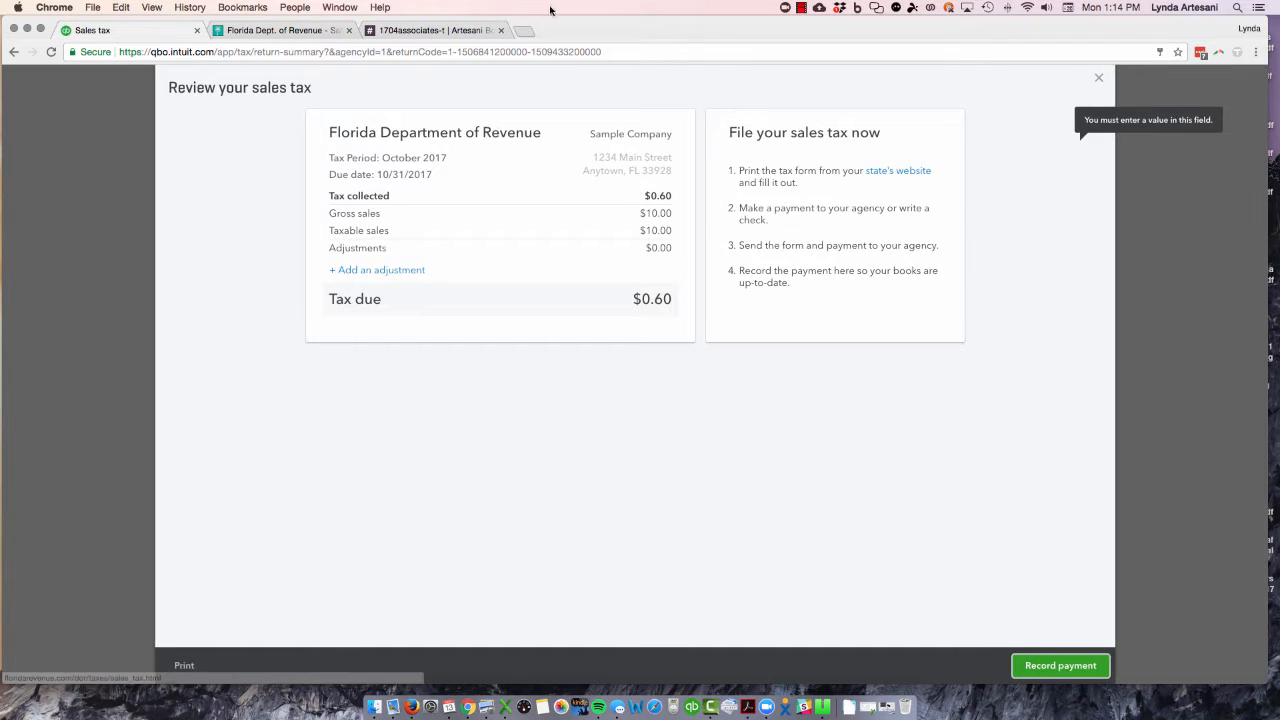
click(522, 31)
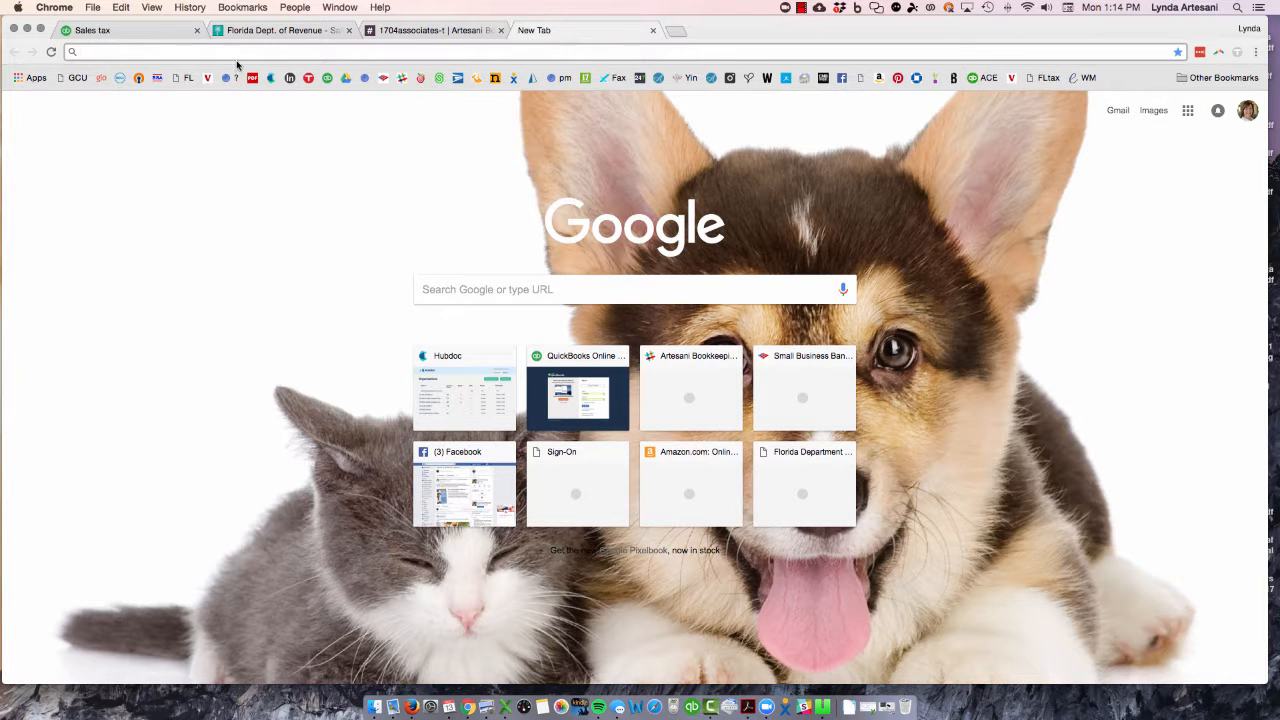
click(265, 30)
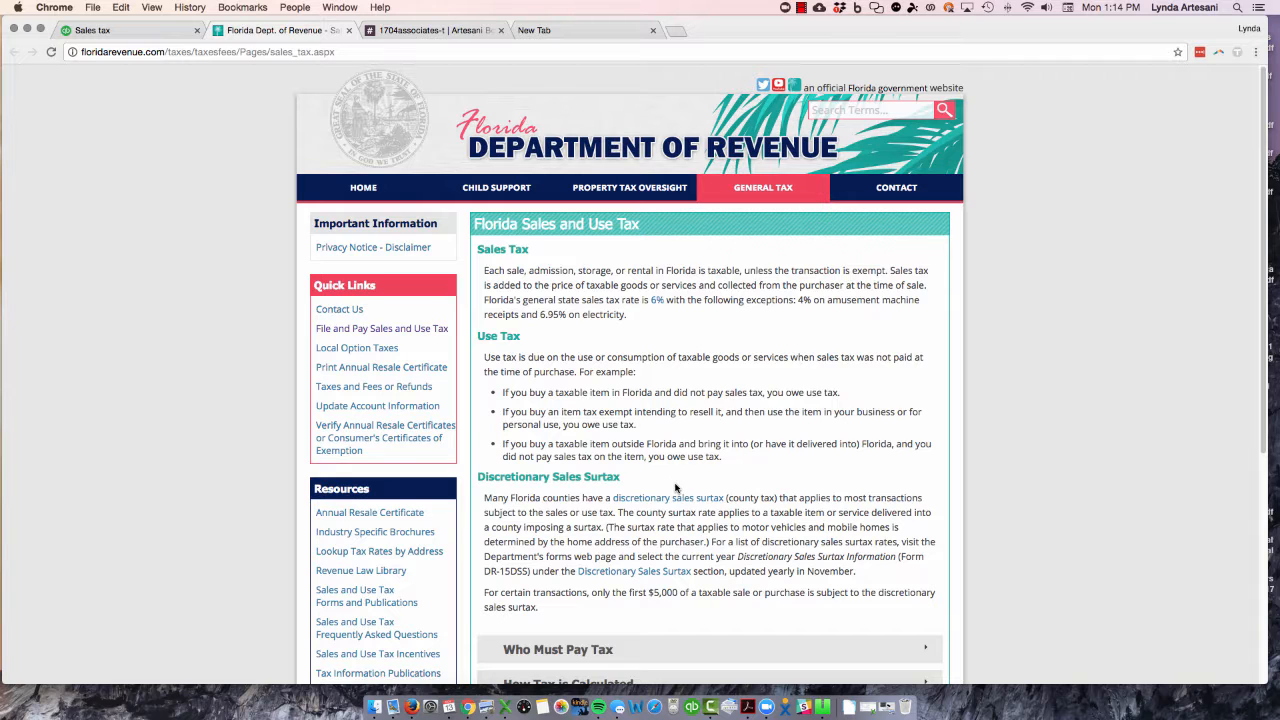
click(360, 331)
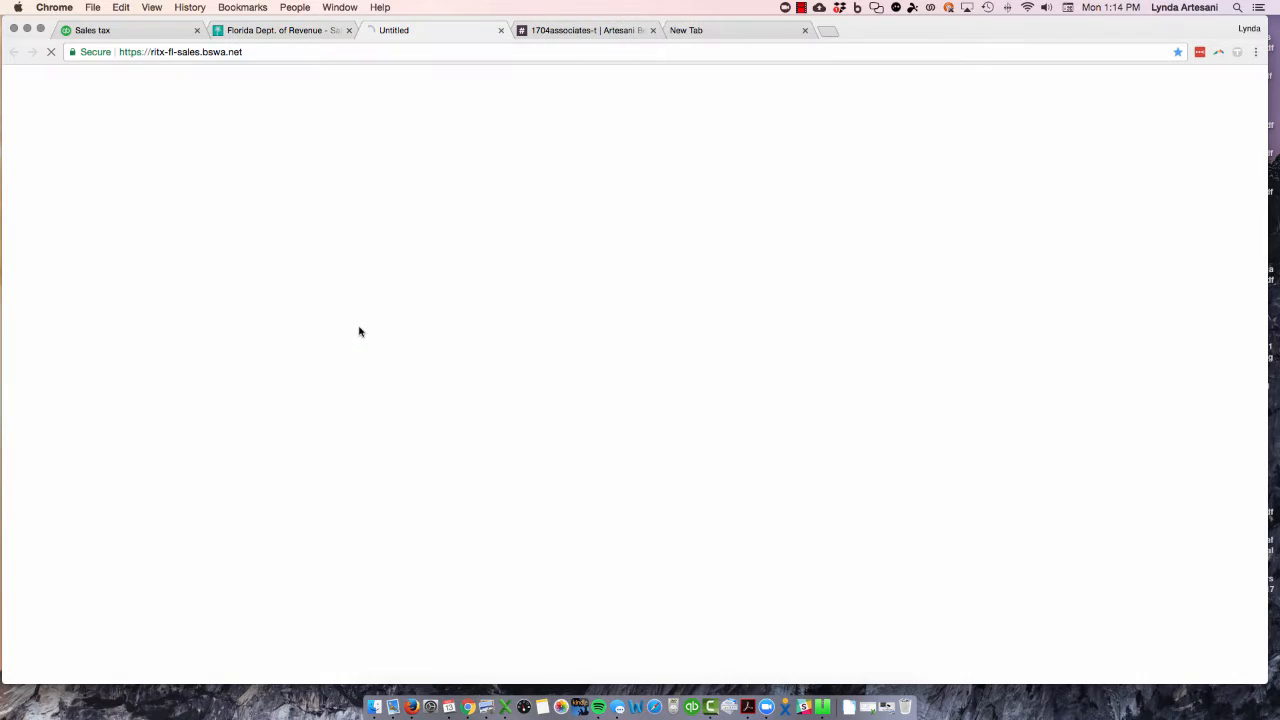
click(121, 31)
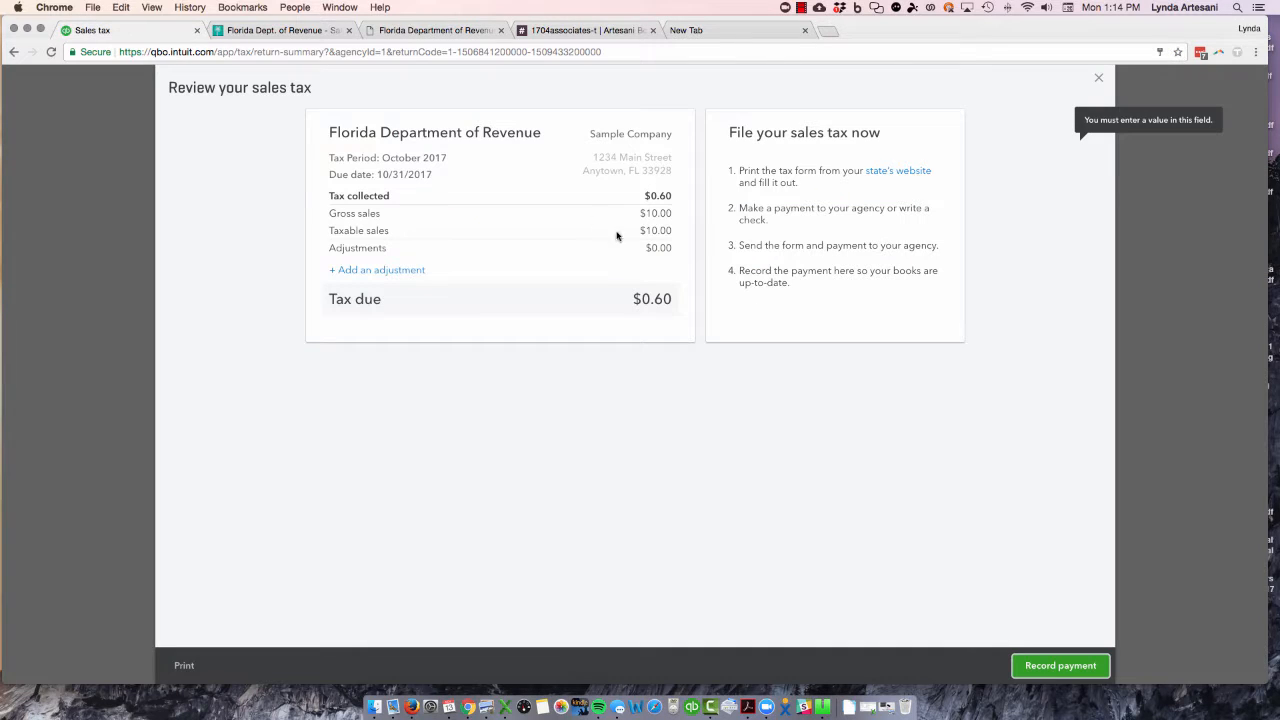
- Start recording the 0.60 sales tax payment, dated 11/13/2017 and paid from the BofA Interest Checking account
click(1048, 662)
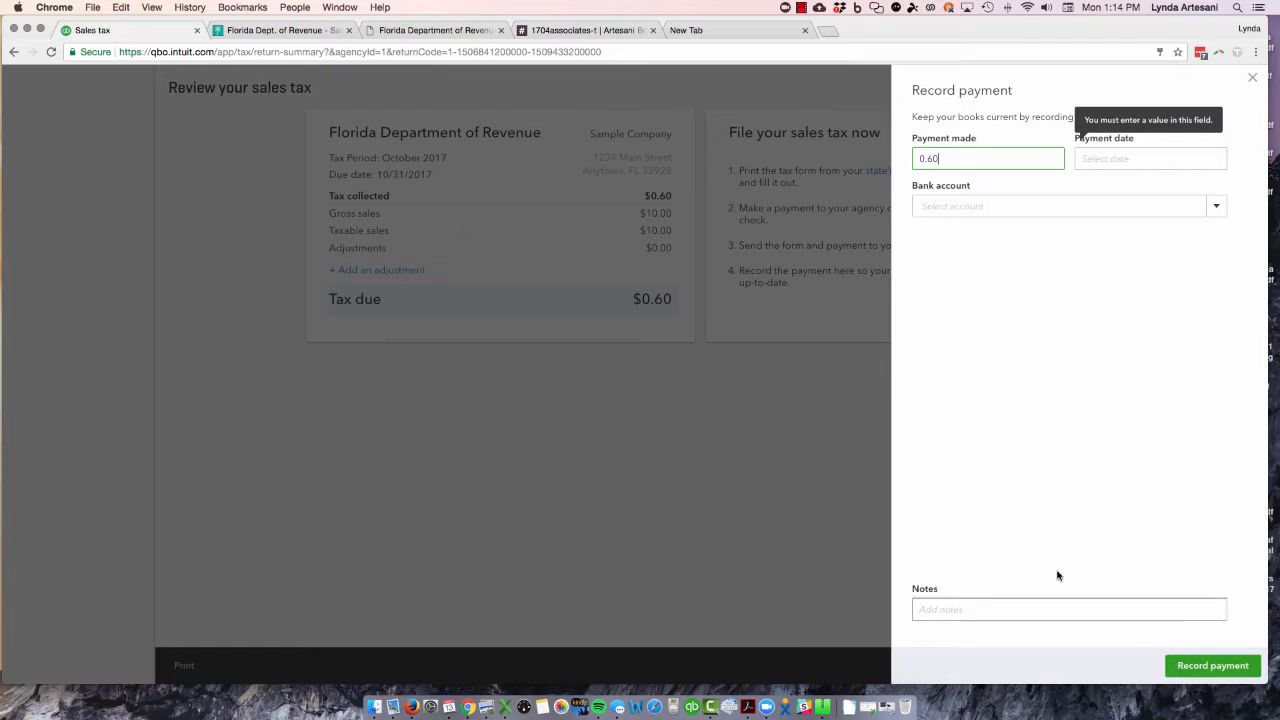
click(1111, 159)
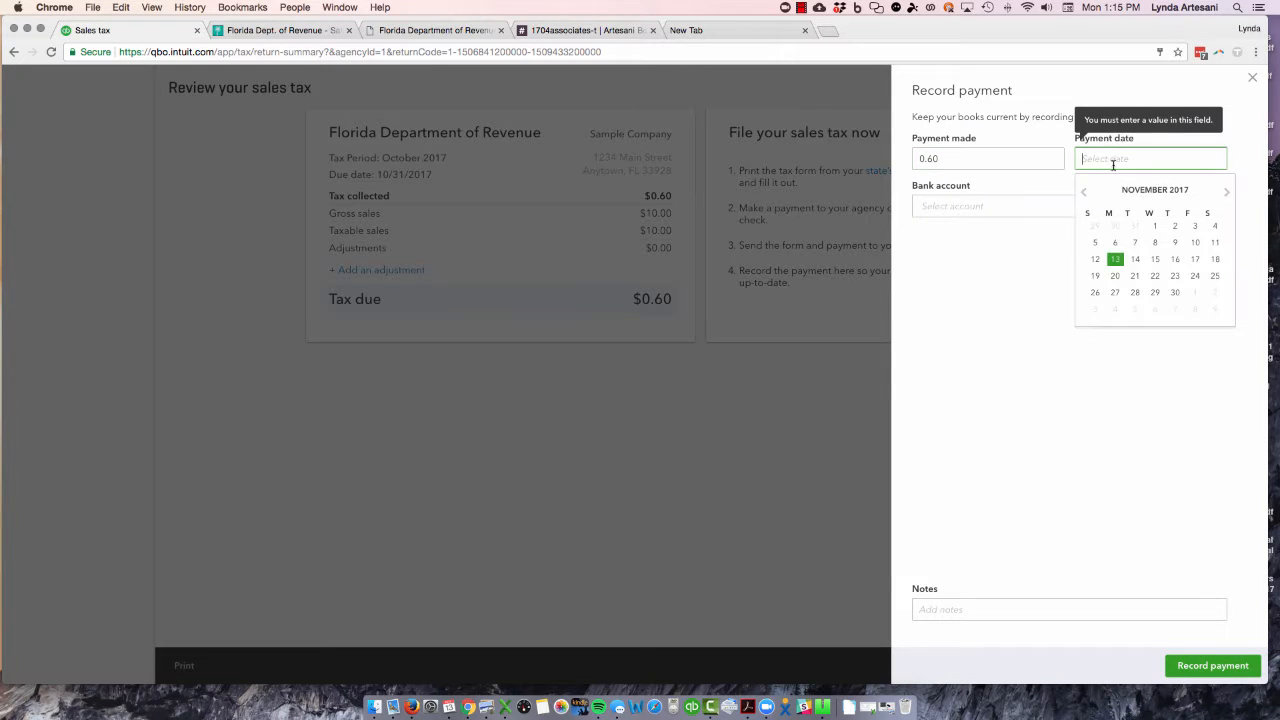
click(1115, 259)
click(1049, 209)
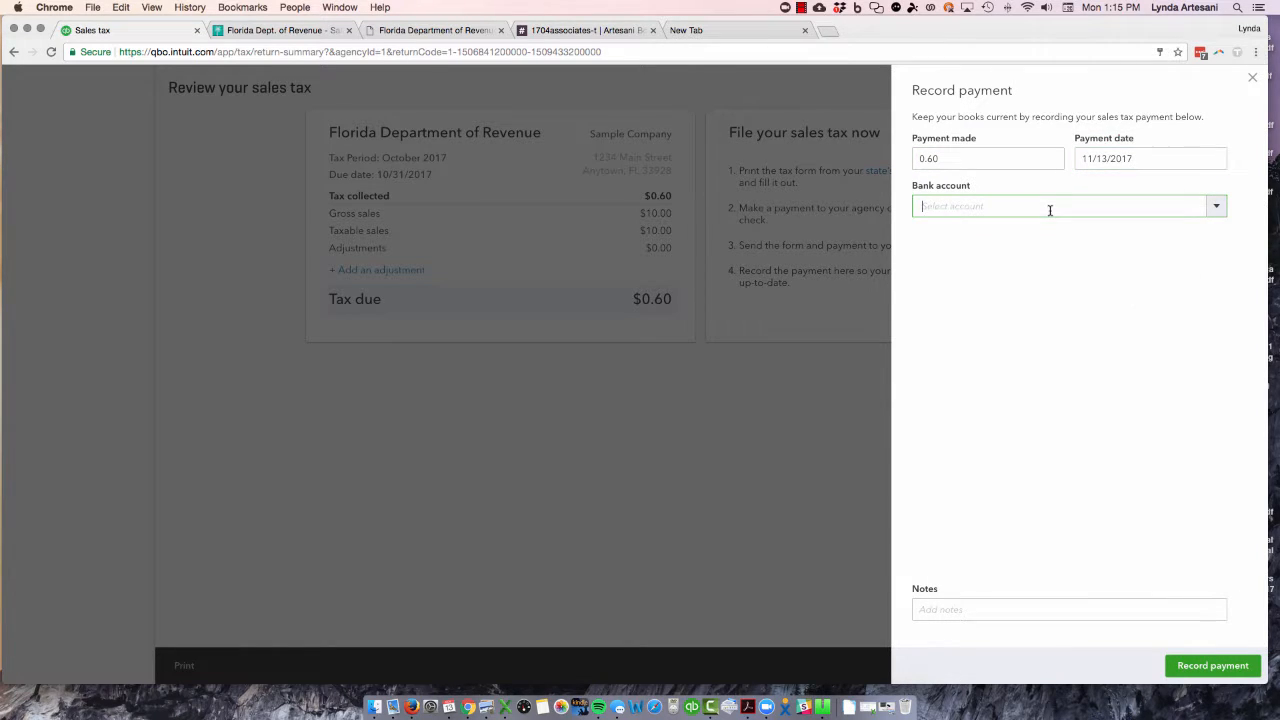
click(1216, 207)
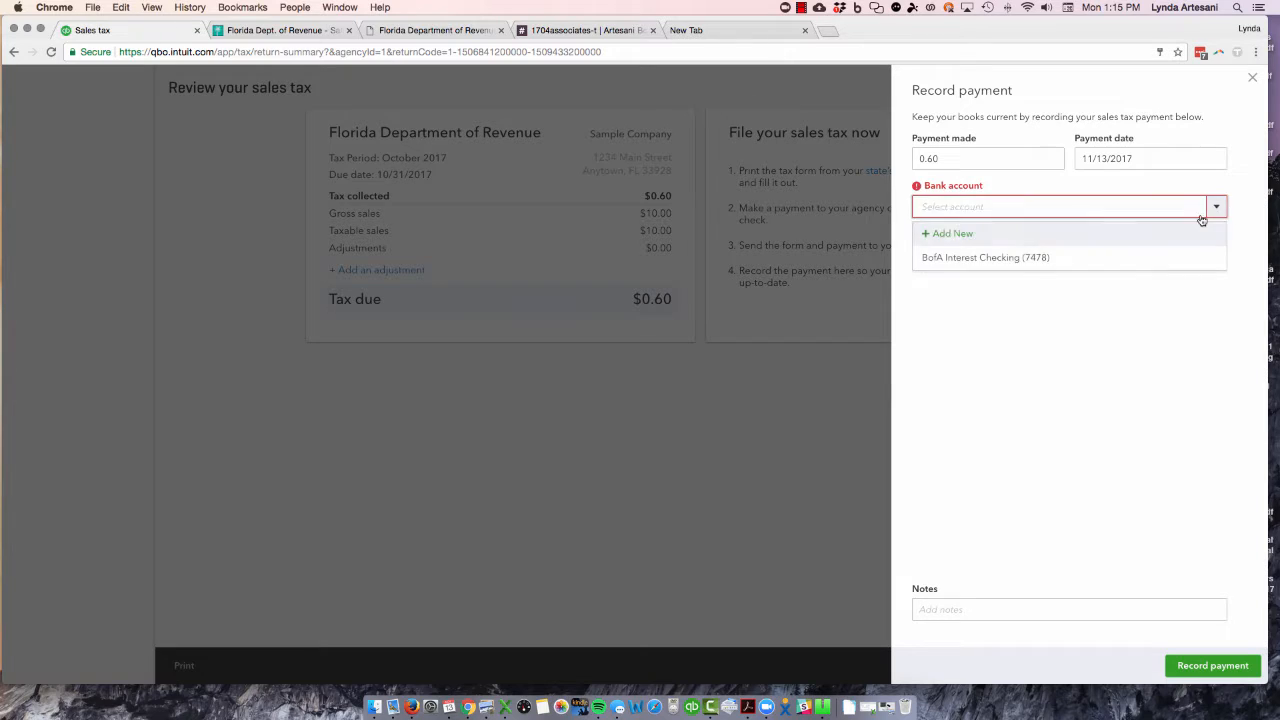
click(1000, 258)
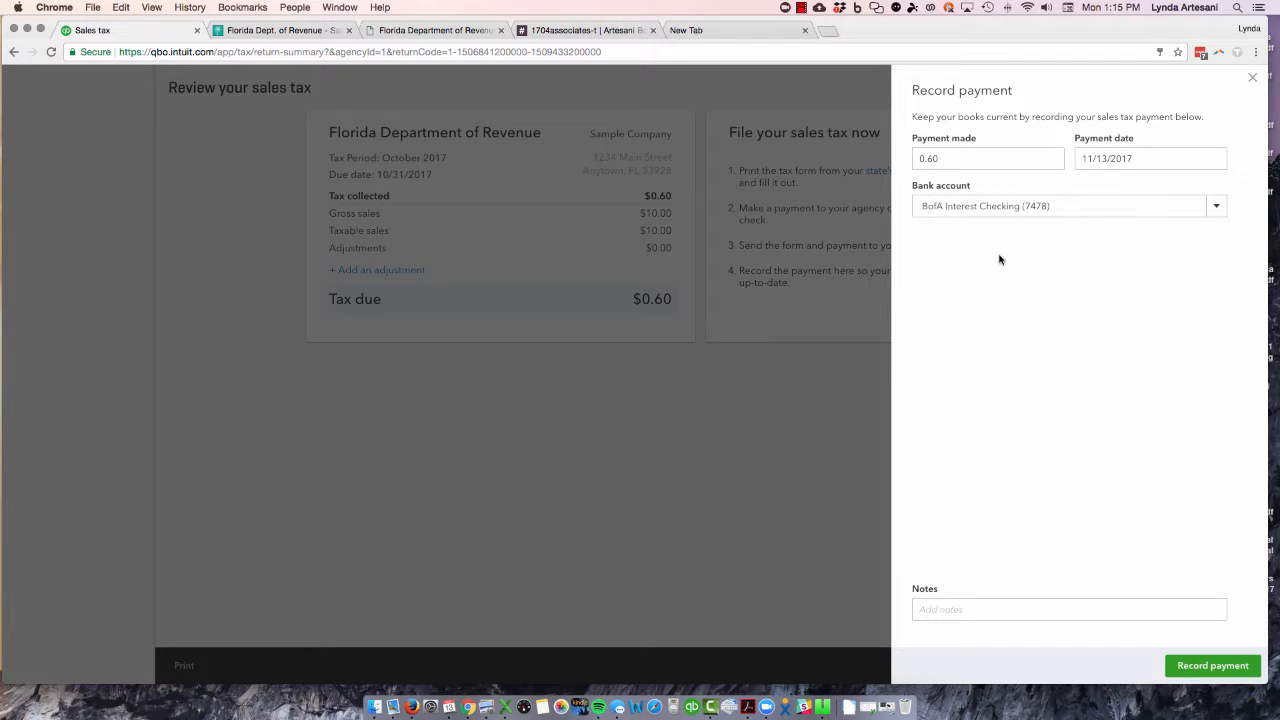
- Add the note "October 2017 sales tax" to the payment and record it
click(967, 611)
text(October 2017 sale)
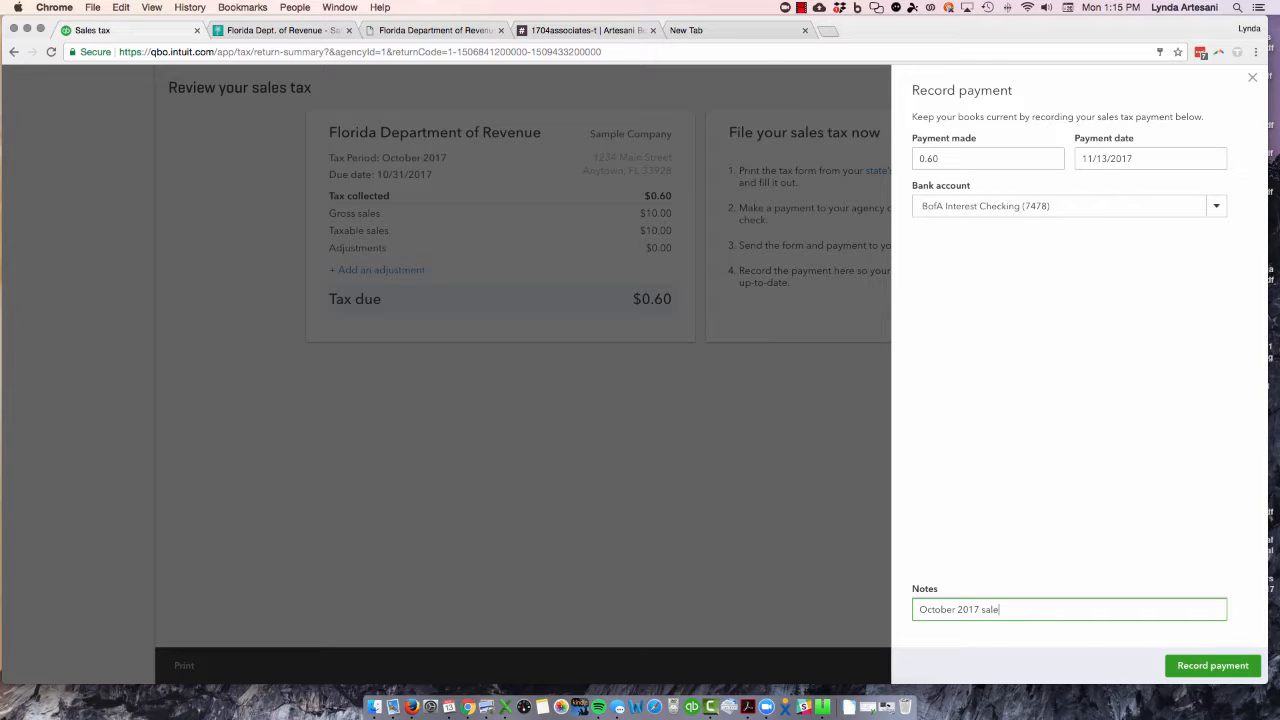
text(s tax)
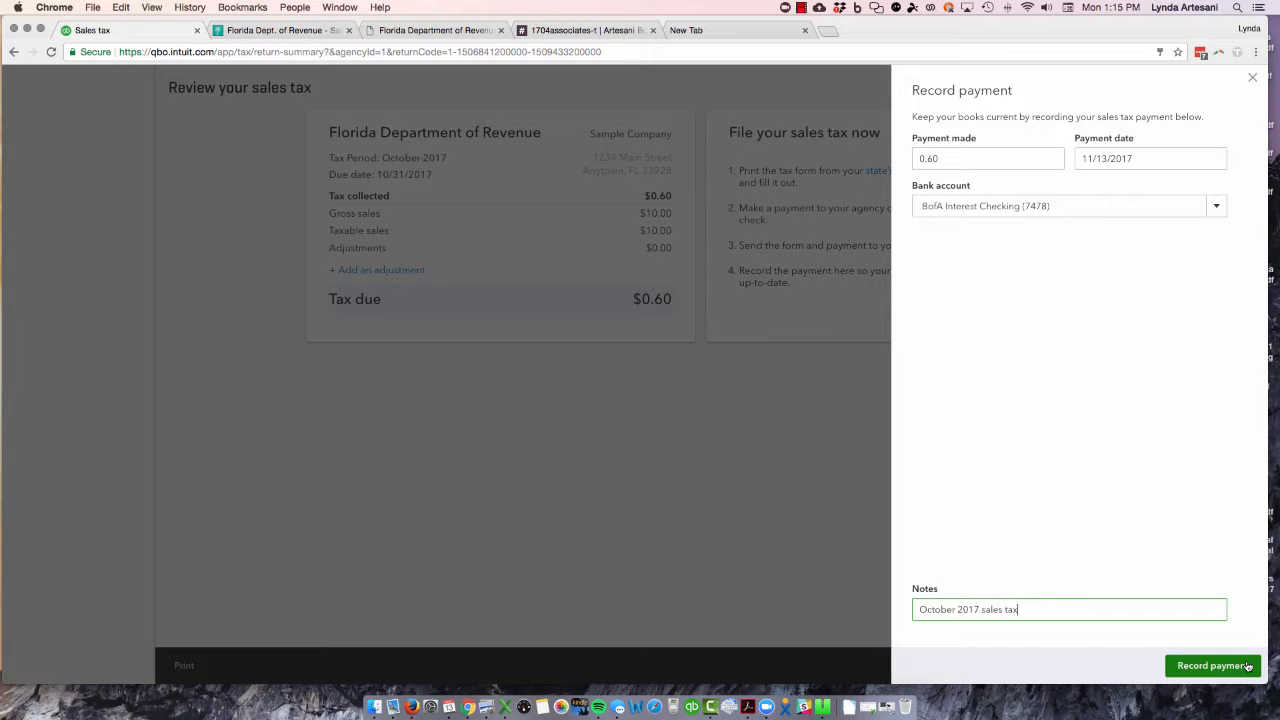
click(1246, 666)
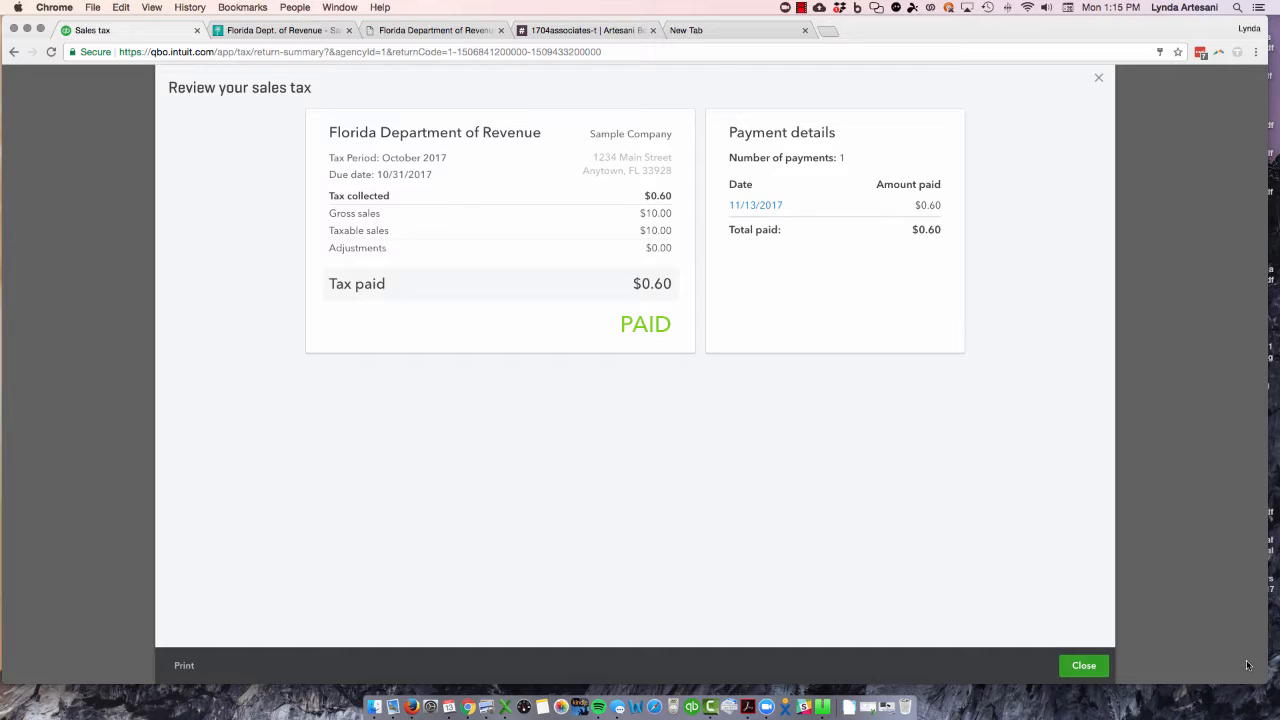
- Close the return, look at the Florida Department of Revenue login page, and go back to the sales tax overview
click(1082, 666)
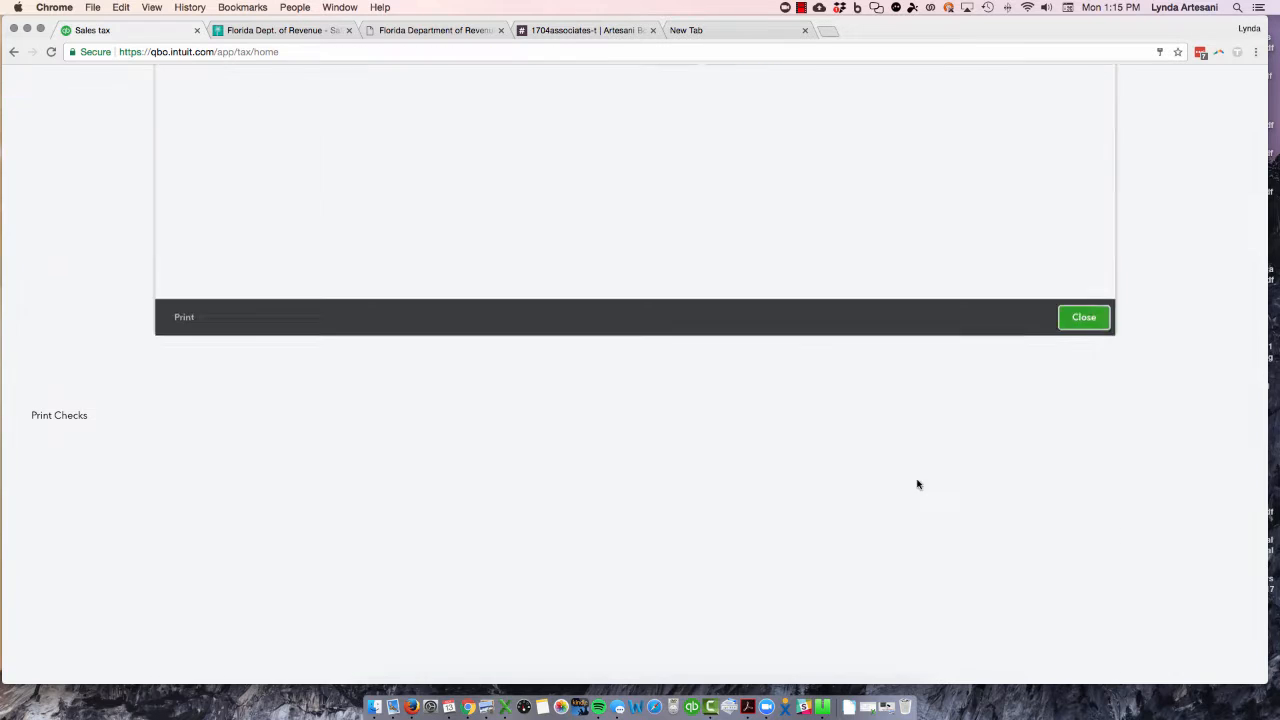
click(386, 31)
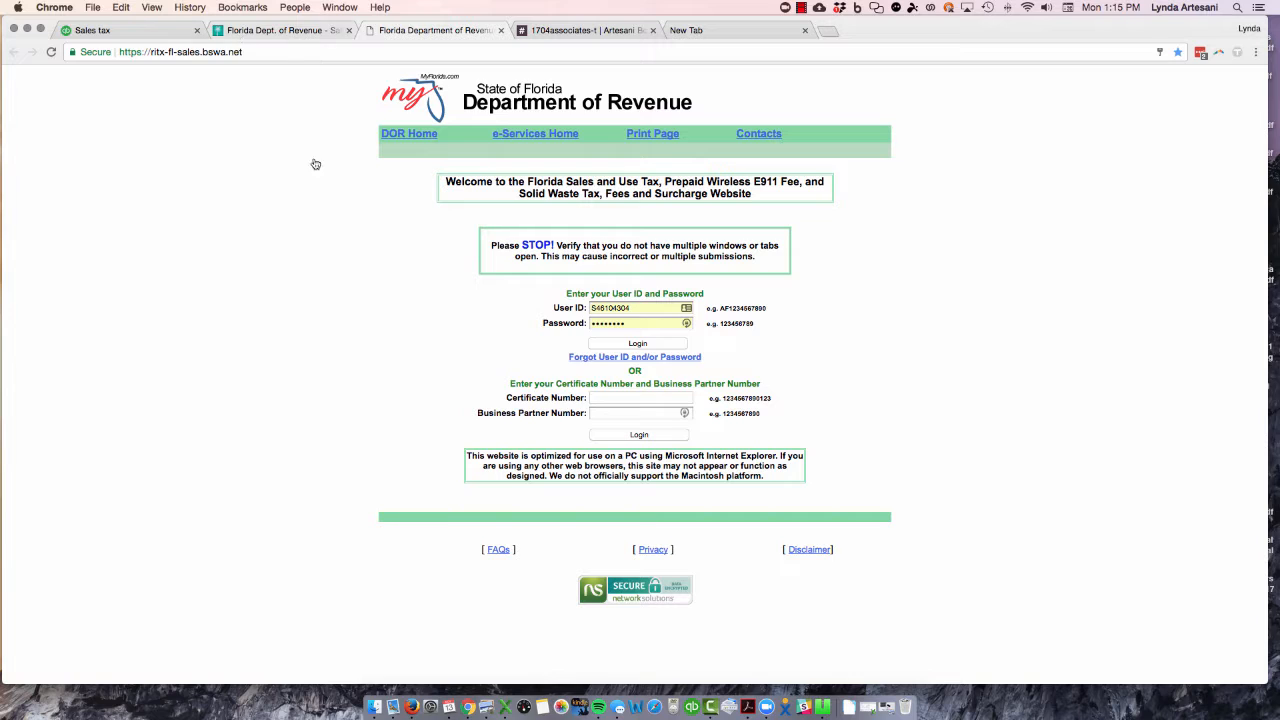
click(137, 31)
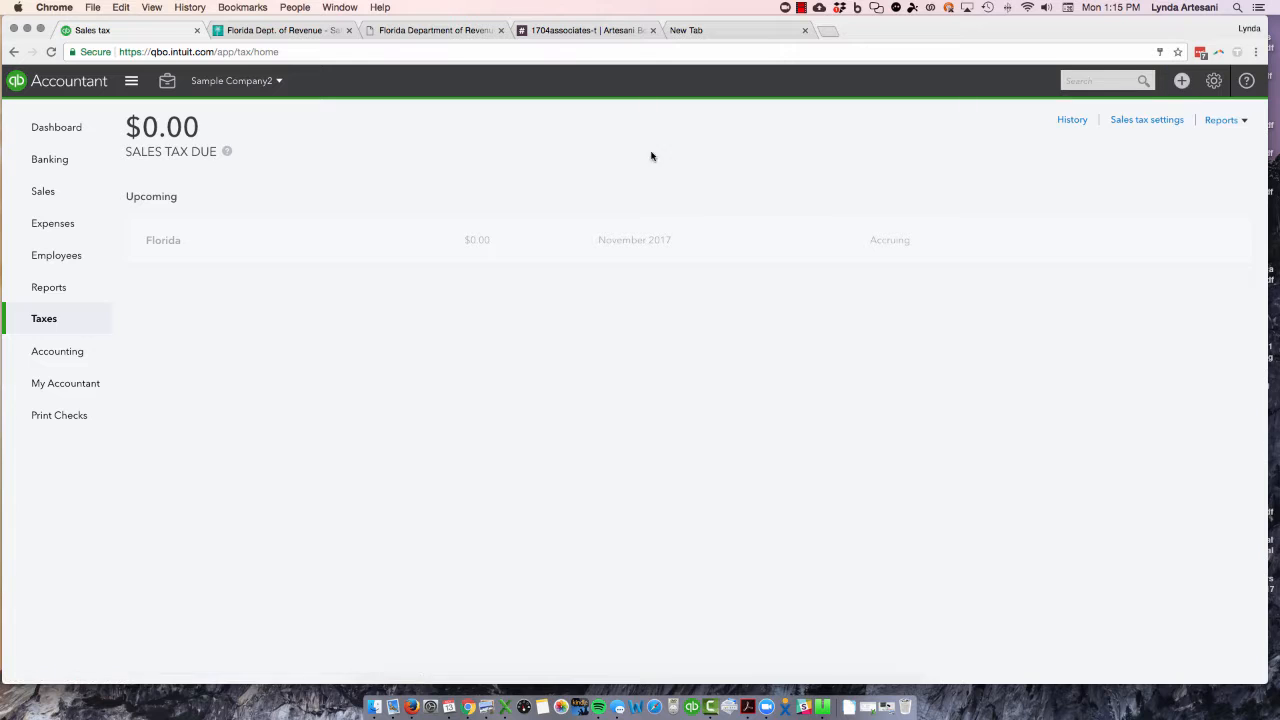
- Open the BofA Interest Checking register and view the details of the October 2017 sales tax payment
click(55, 161)
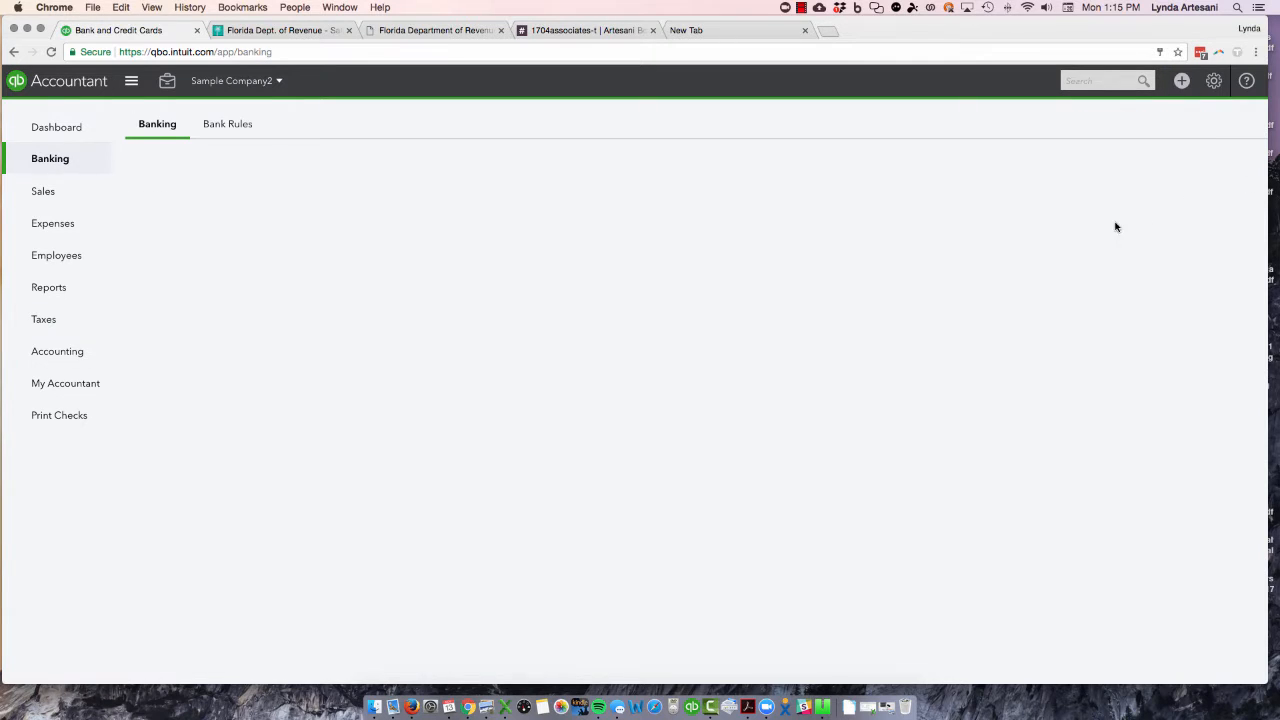
click(1202, 335)
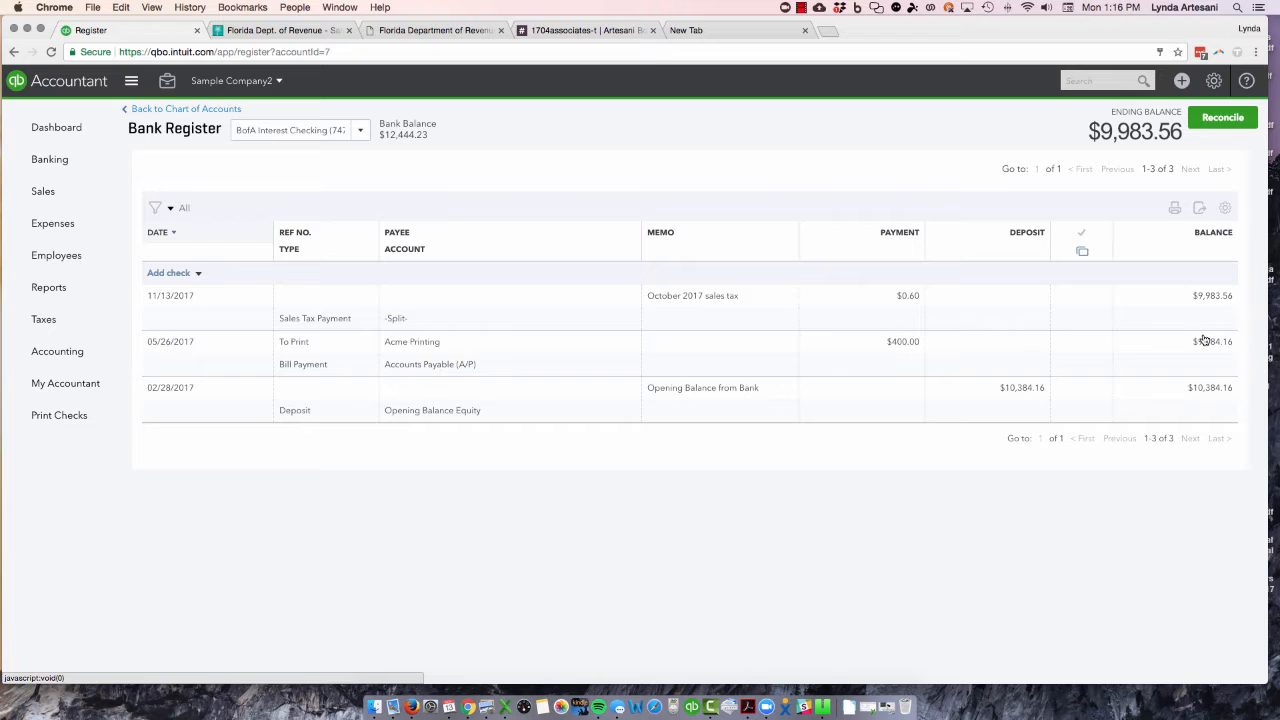
click(733, 297)
click(1089, 357)
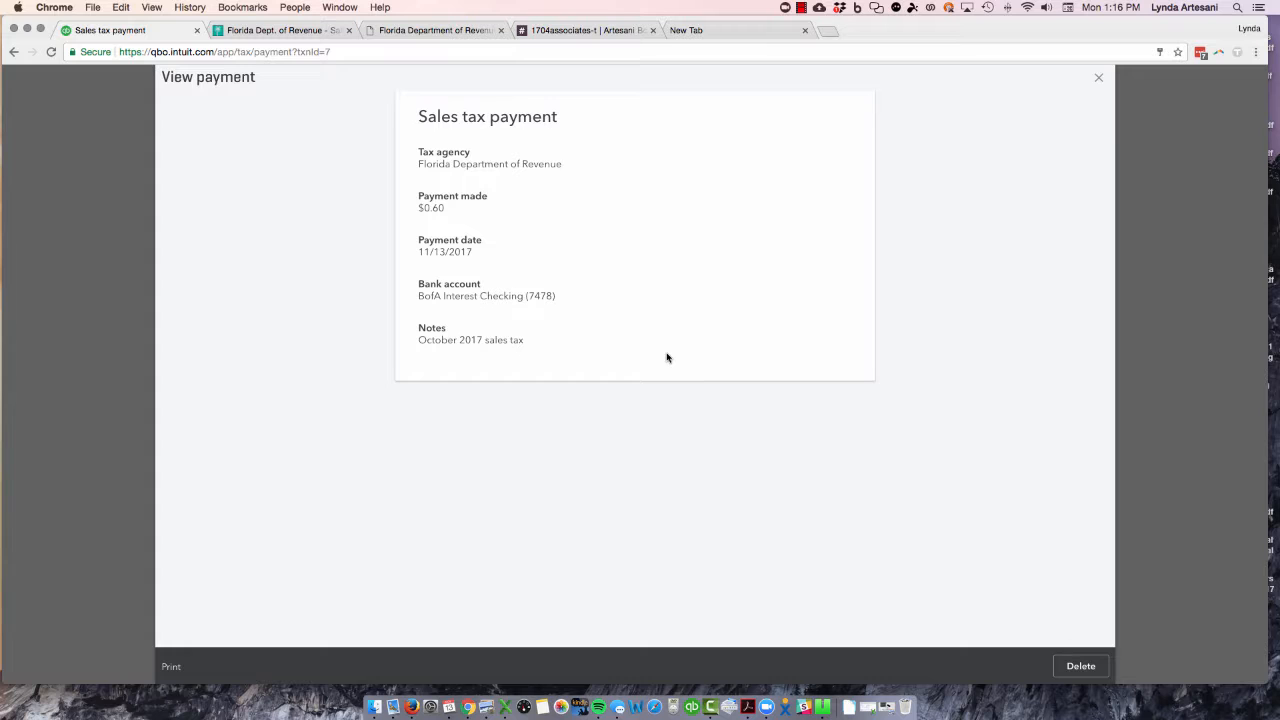
click(1096, 78)
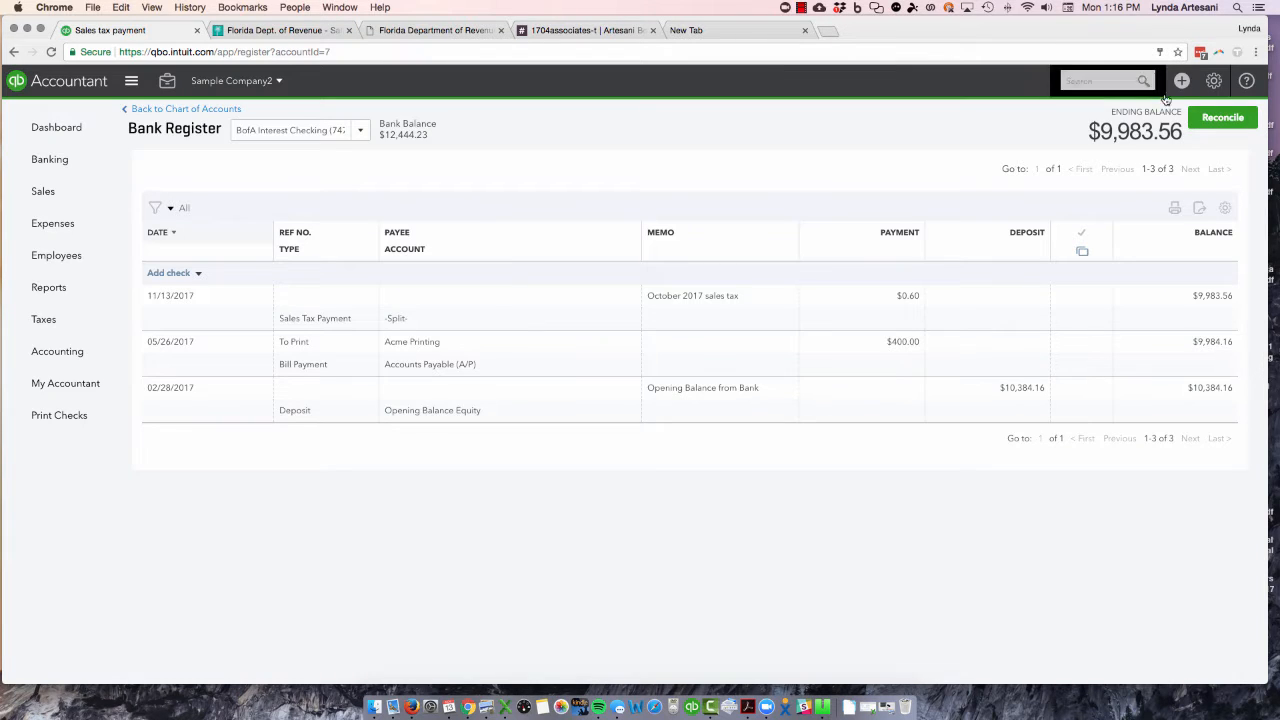
- Create a new check and add "florida Dept. Revenue" as a new payee
click(1181, 80)
click(832, 191)
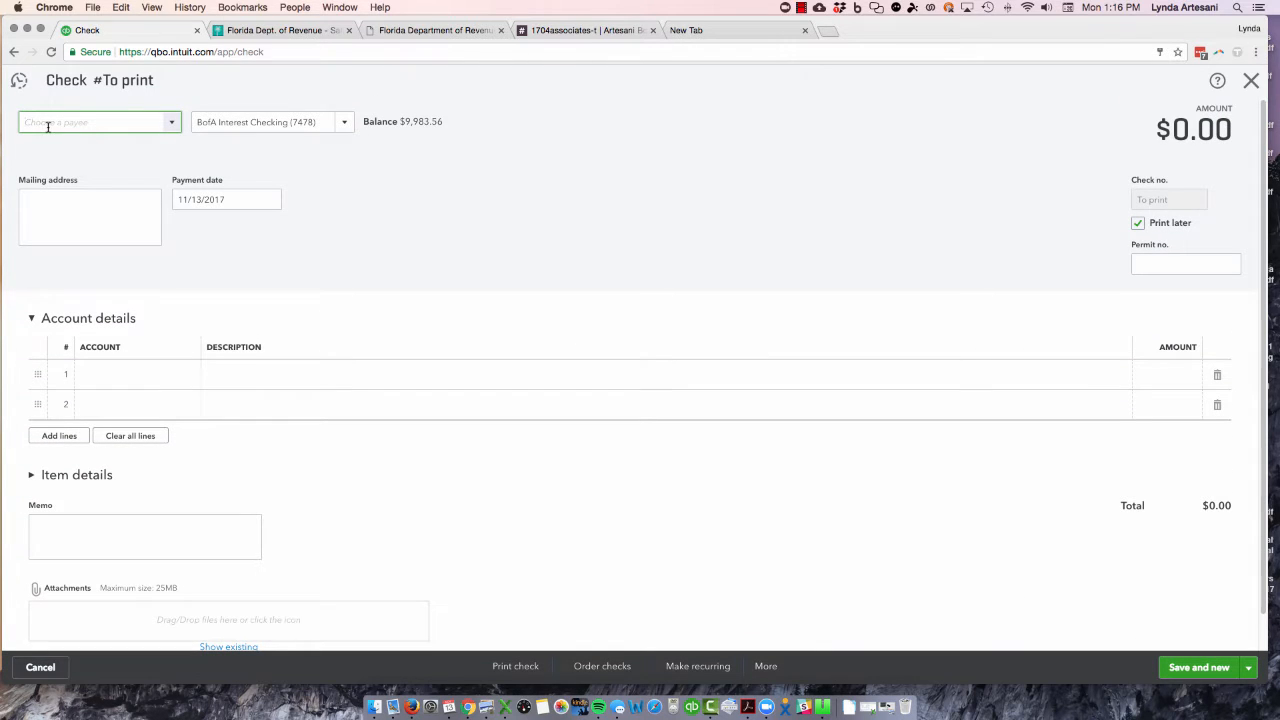
text(florida De)
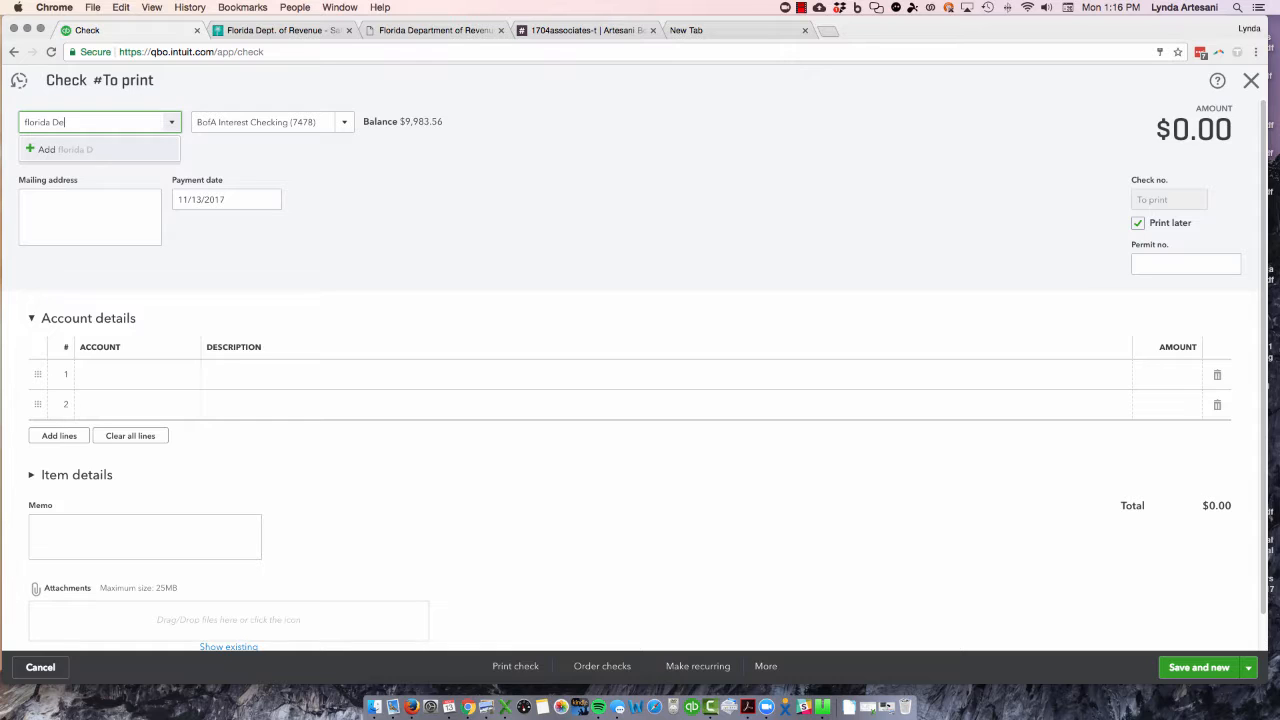
text(pt. Revenue)
key(Return)
click(220, 276)
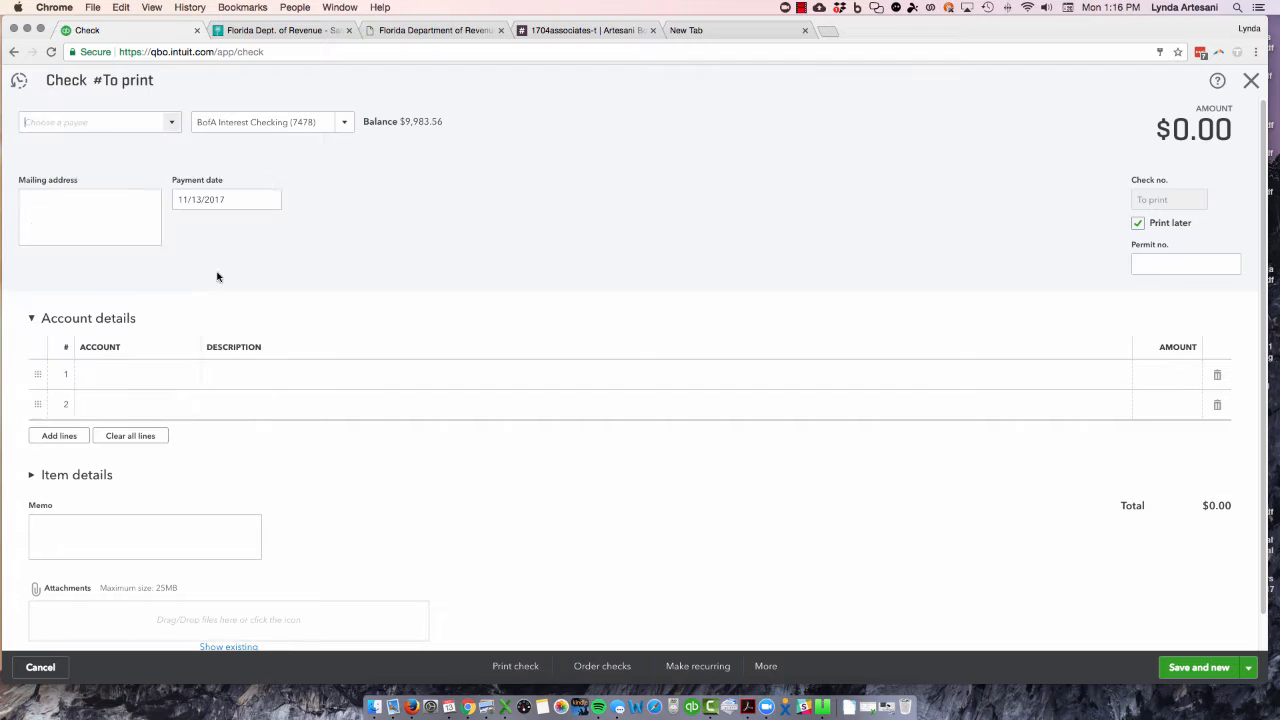
- Set the check's first line to Other Miscellaneous Expense with the description "record sales tax payment receipt from FL DOR"
click(123, 375)
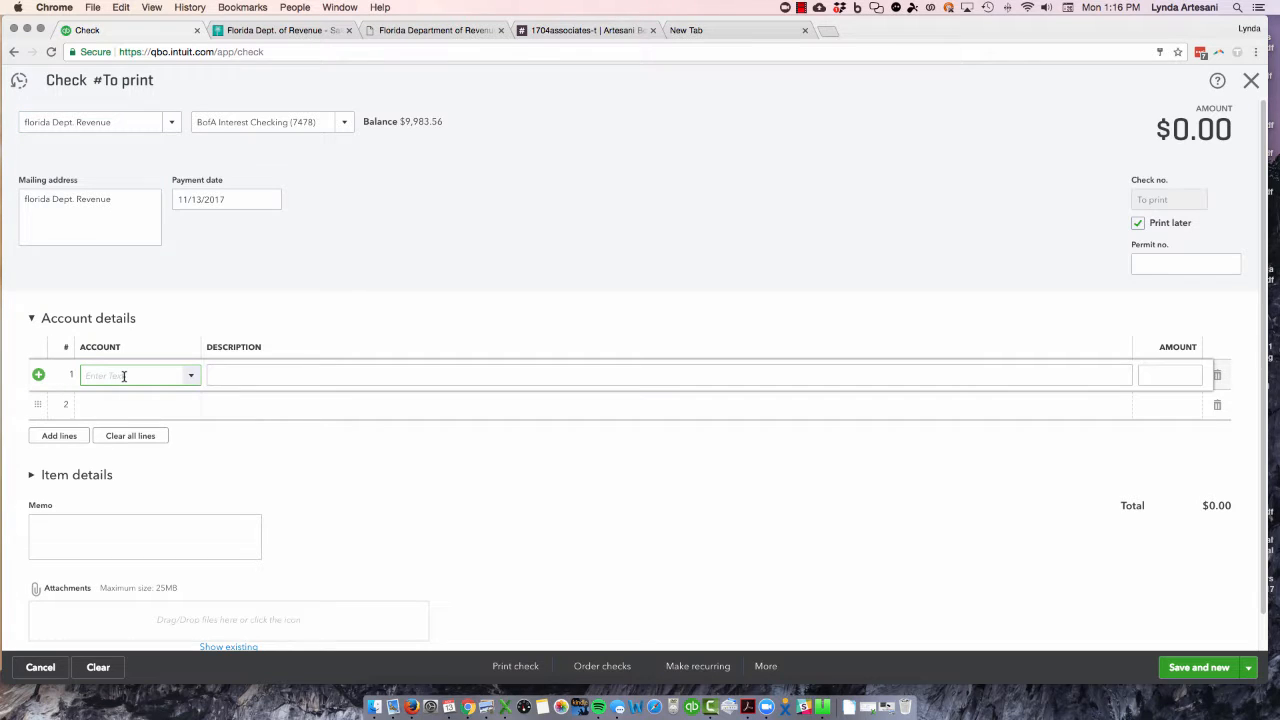
text(mis)
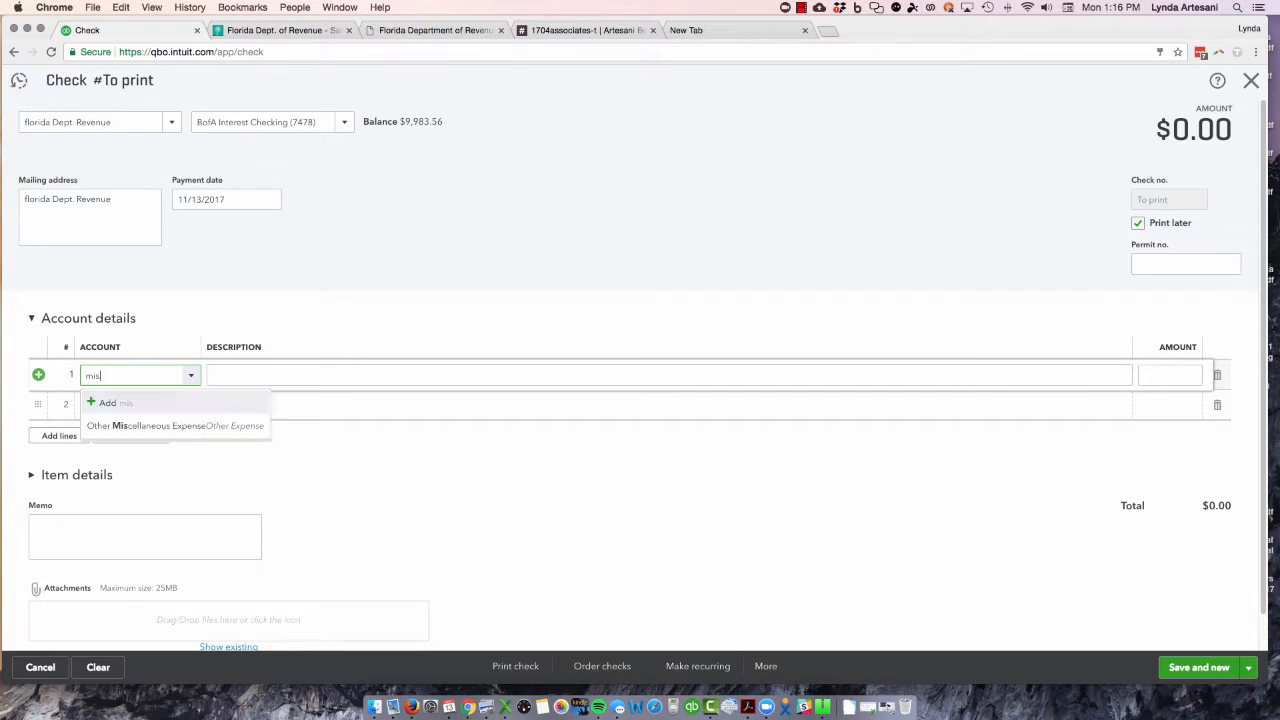
click(134, 426)
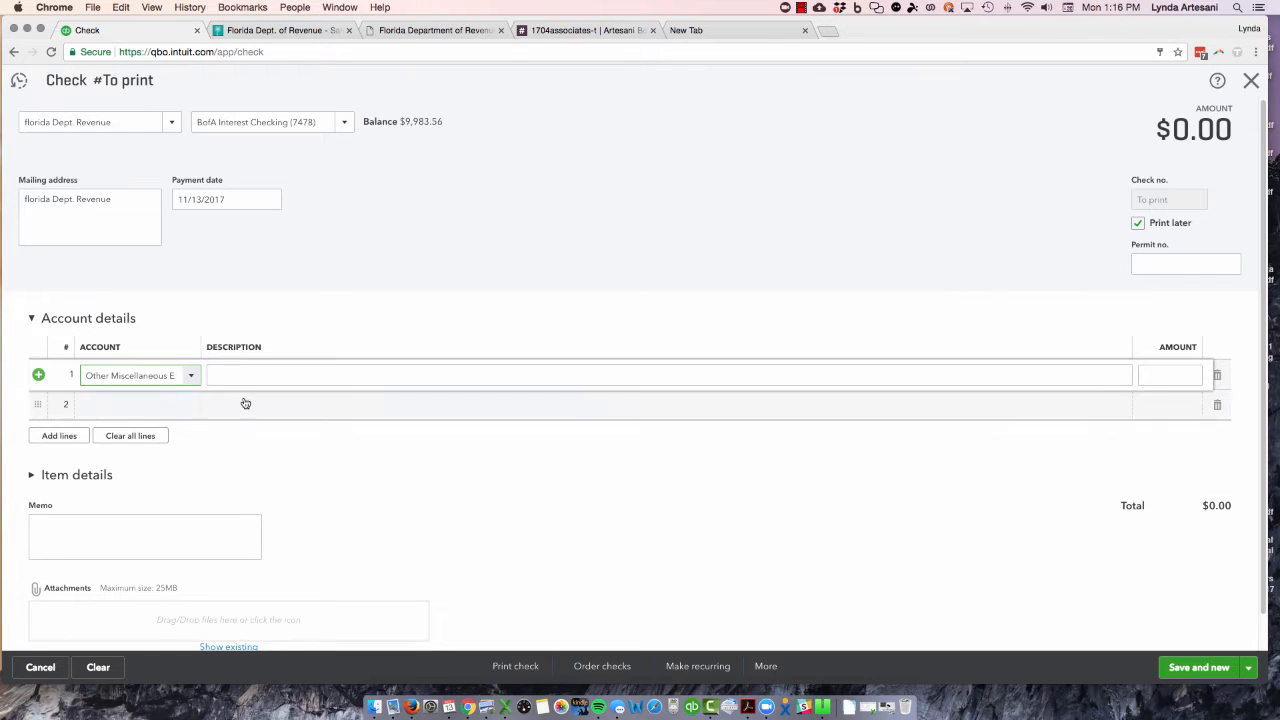
click(277, 377)
text(record sales)
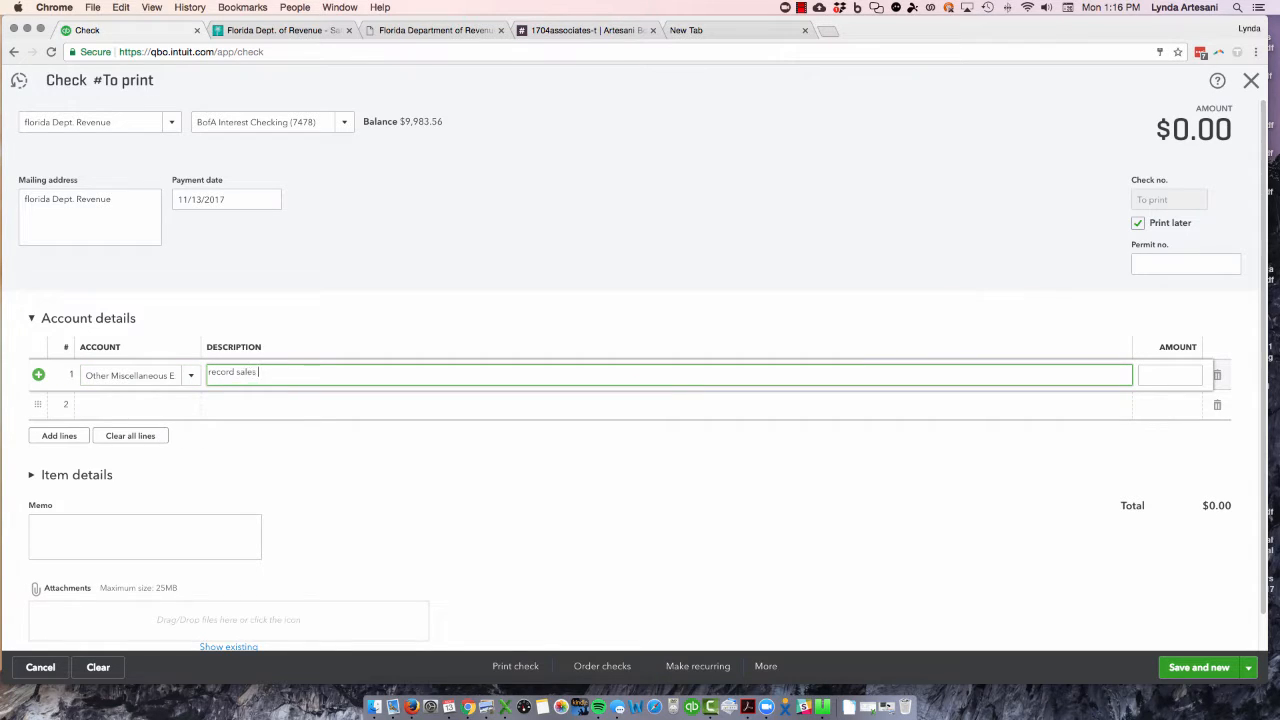
text( tax payment receipt from FL DOR)
key(Tab)
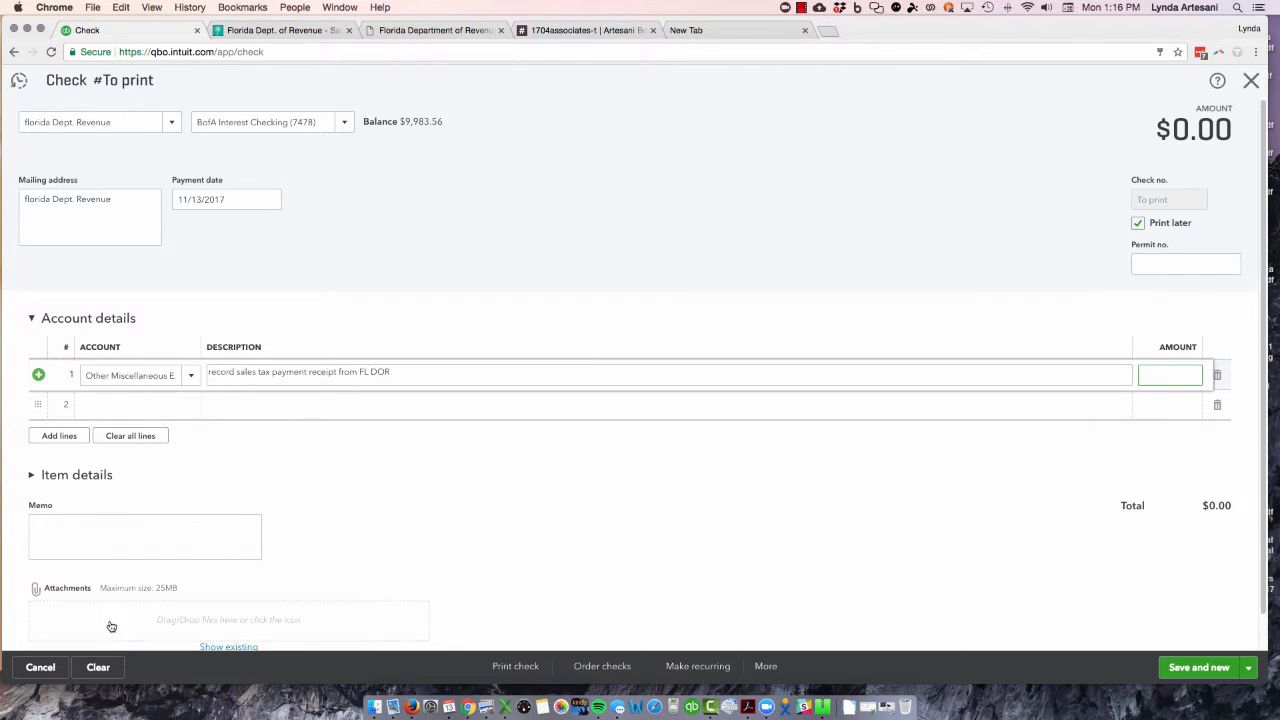
- Set the first line's amount to 0 and attach Profit and Loss by Customer-carpenter.pdf to the check
click(320, 619)
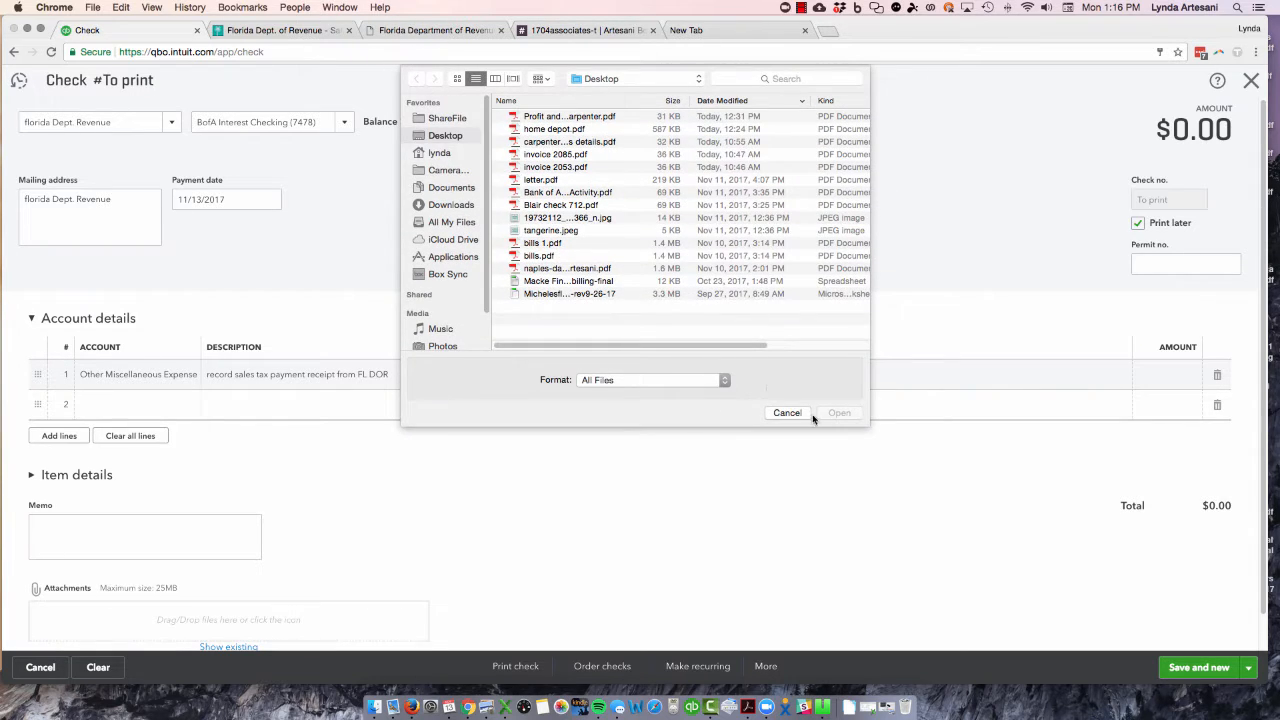
click(803, 413)
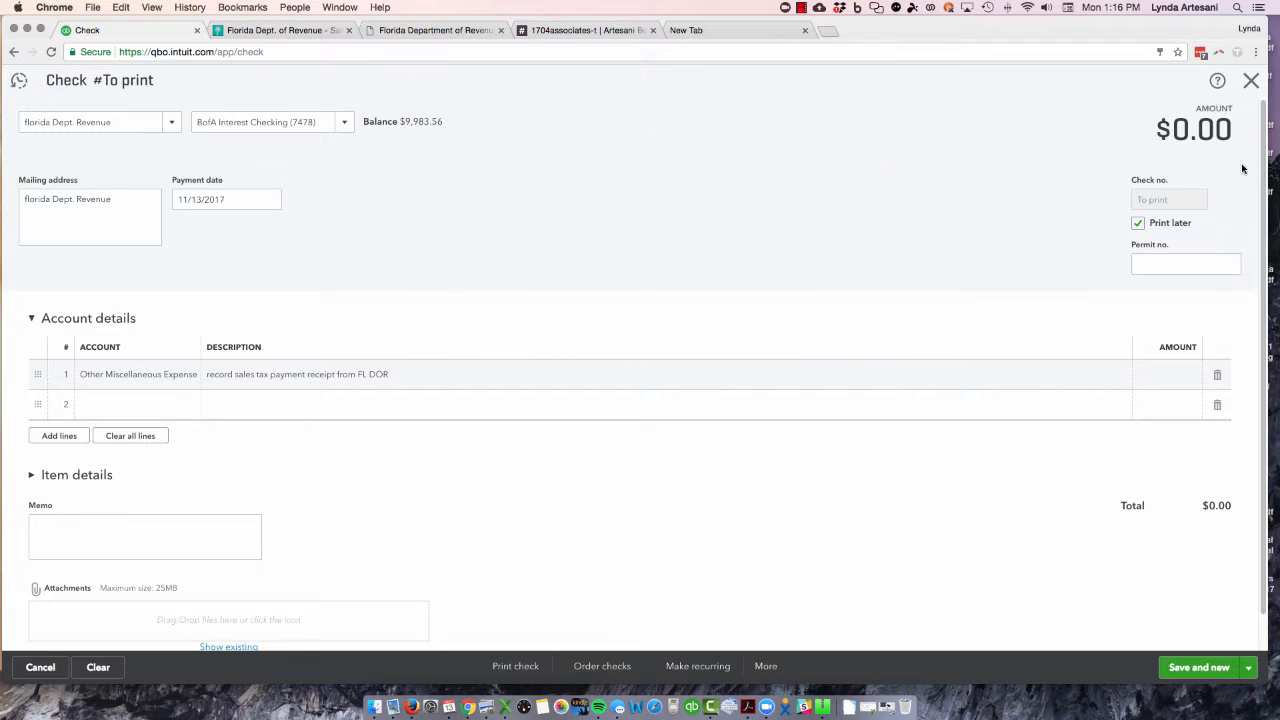
click(1163, 374)
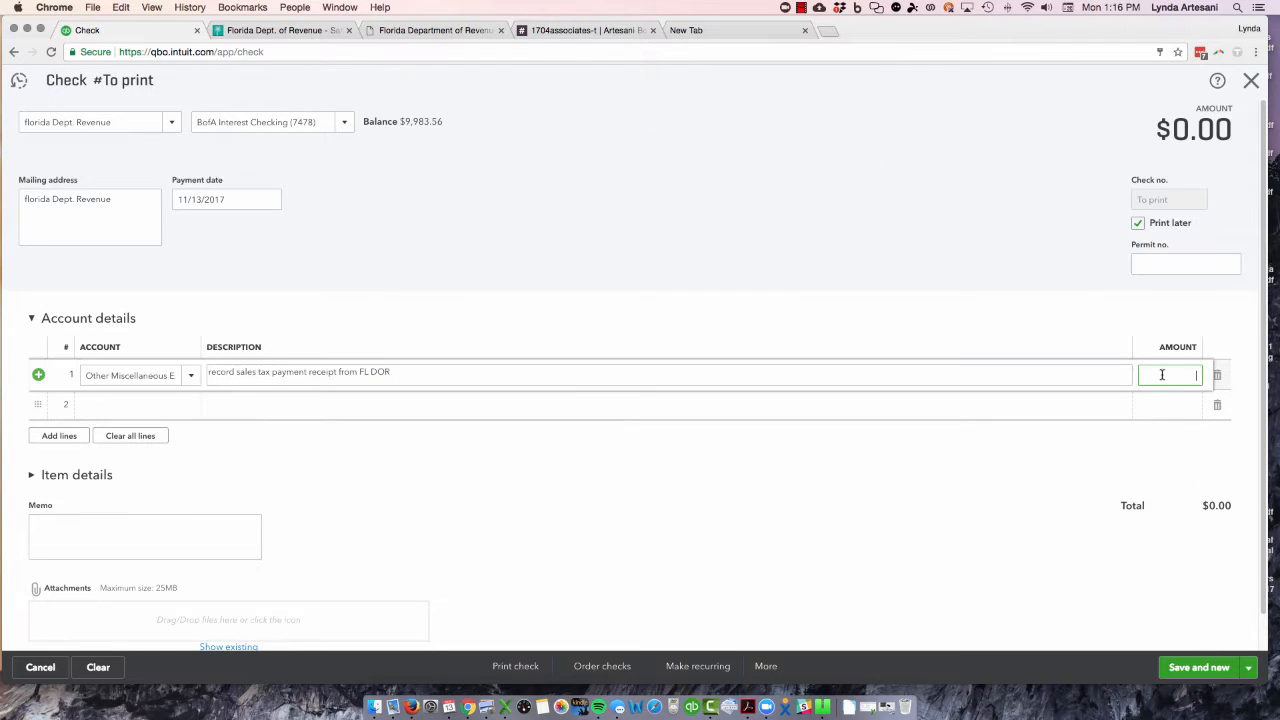
text(0)
click(938, 427)
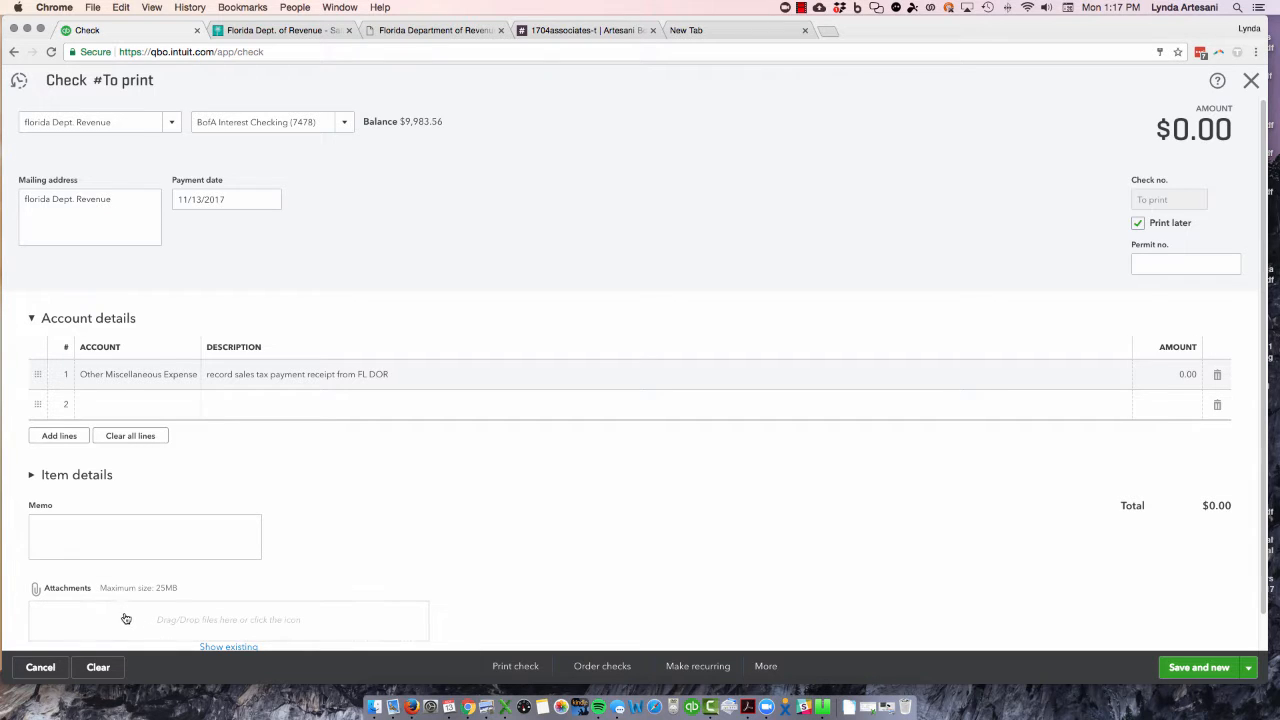
drag(540, 118, 157, 620)
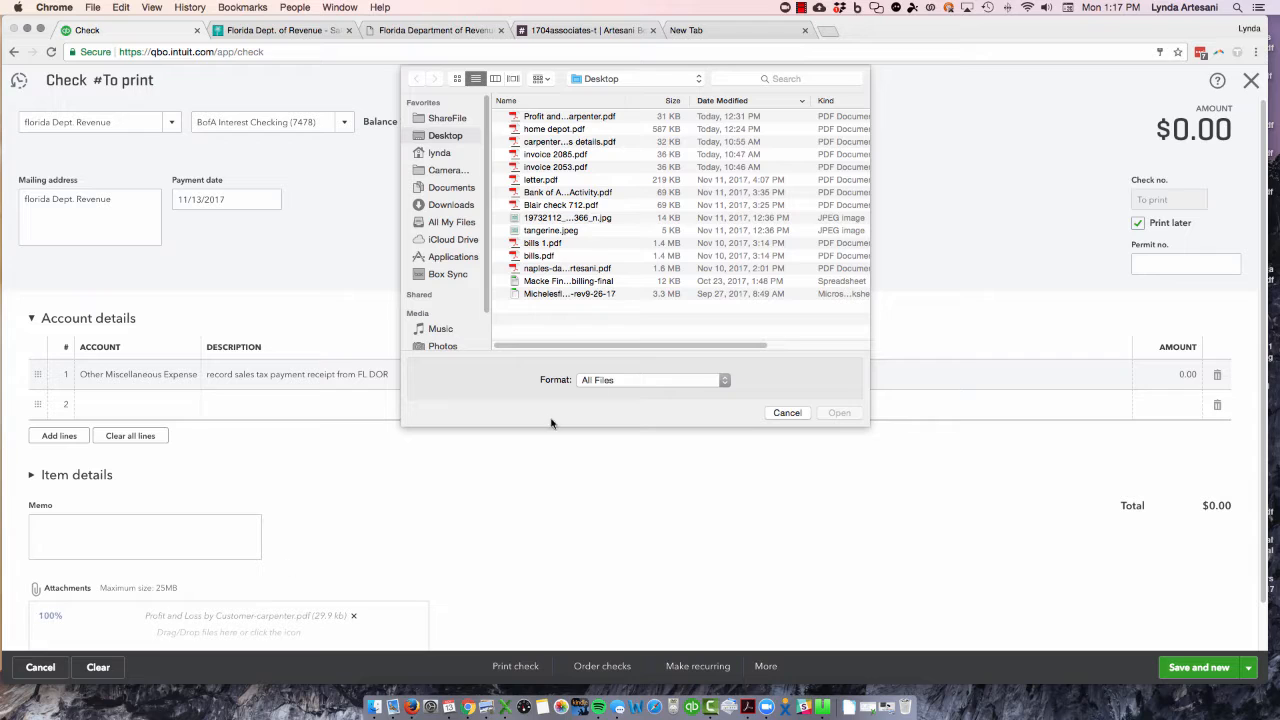
click(785, 412)
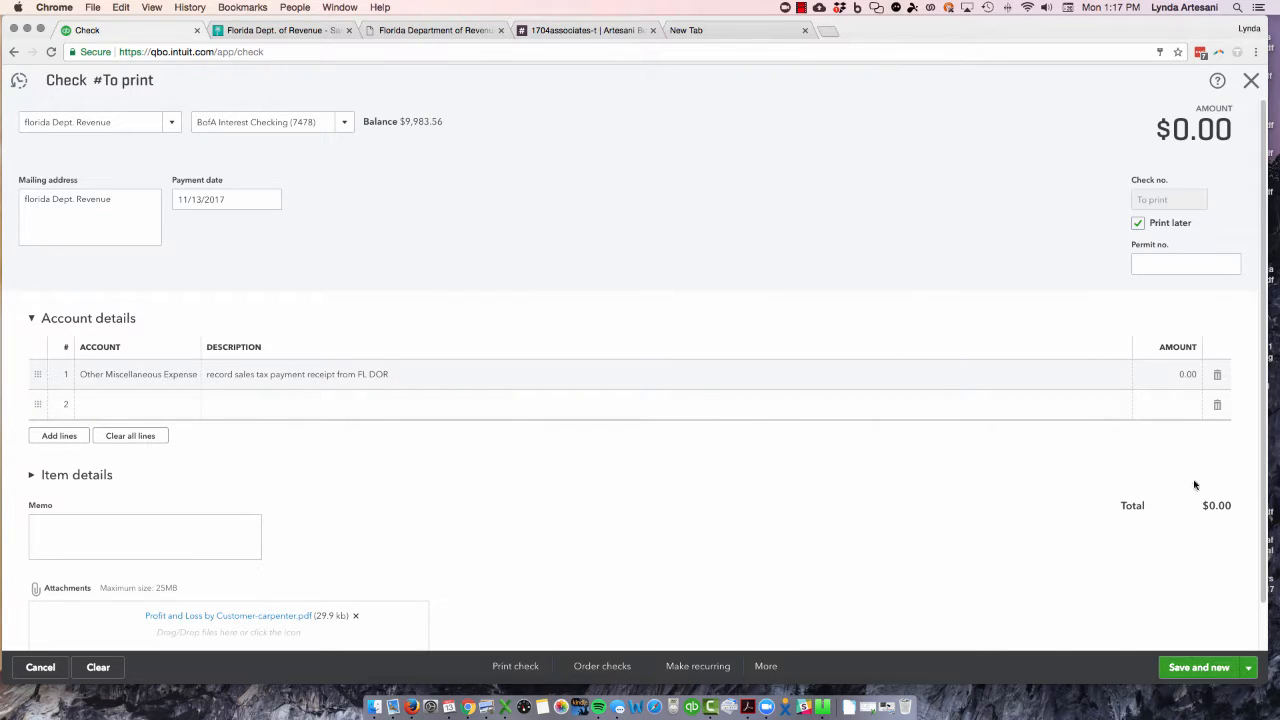
- Turn off Print later, set the check number to ACH, and save the check before closing the form
click(1138, 223)
click(1141, 265)
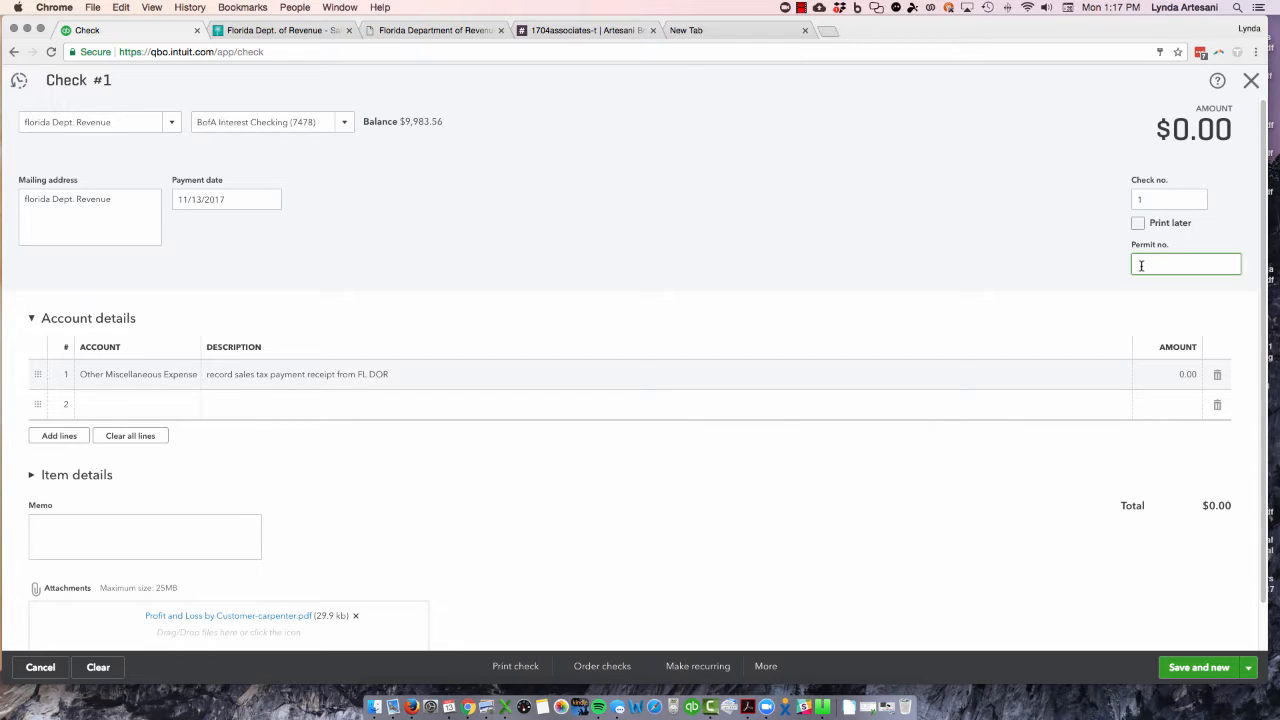
drag(1190, 199, 1106, 203)
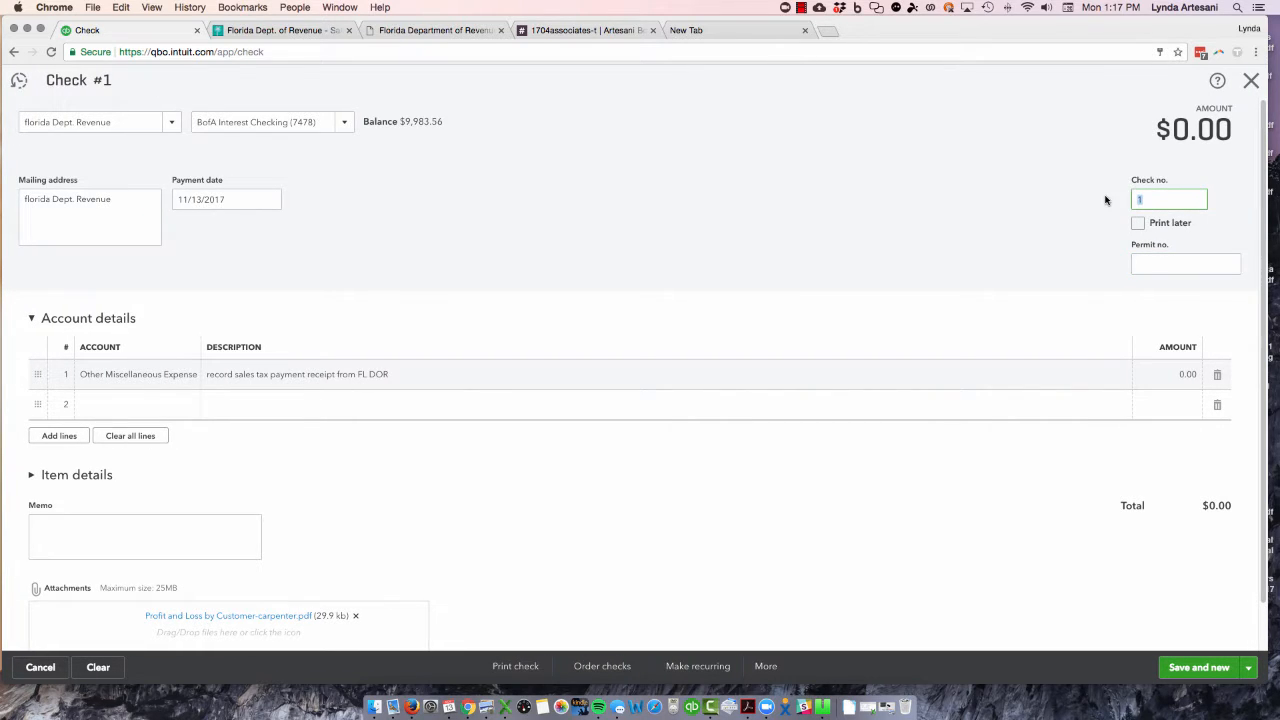
text(ACH)
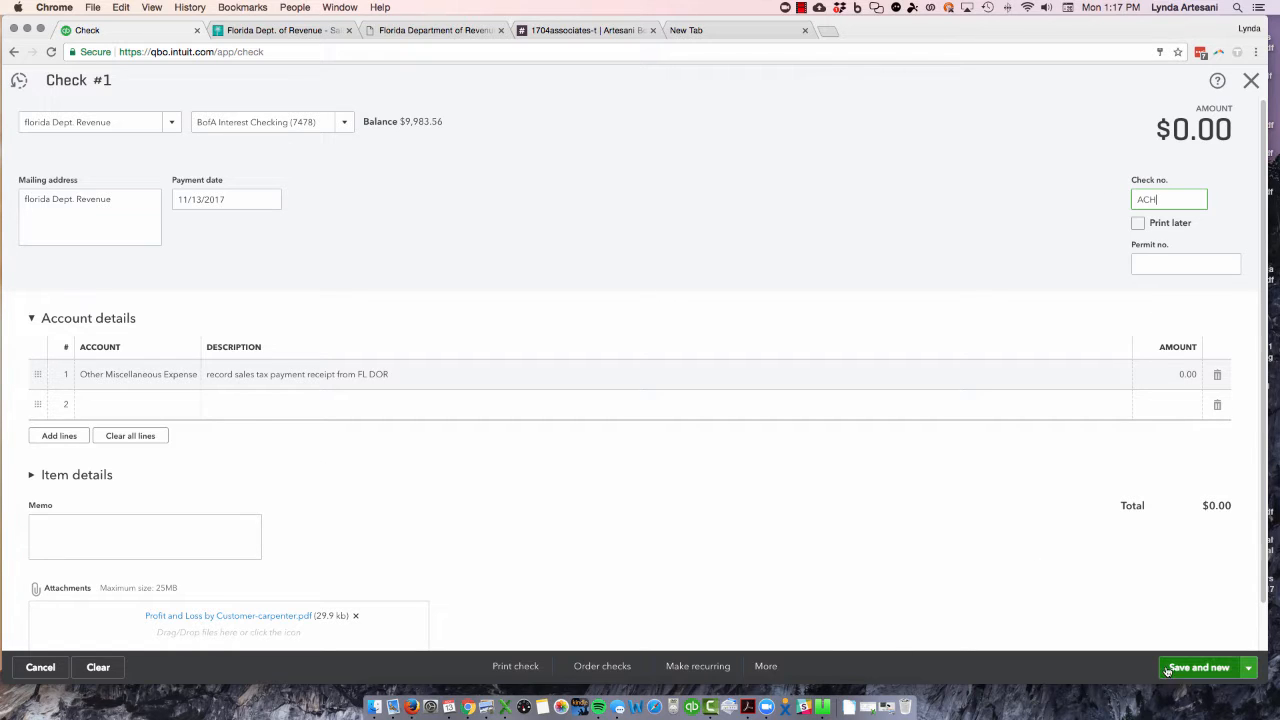
click(1205, 667)
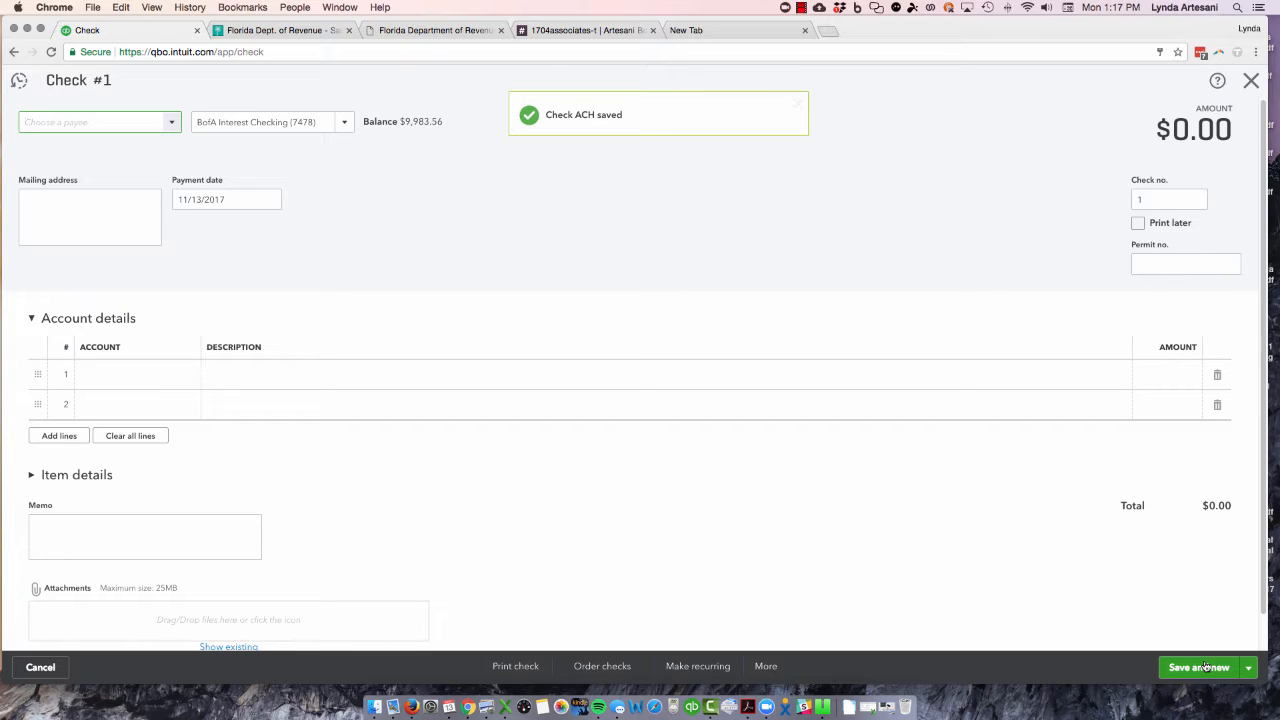
click(1250, 81)
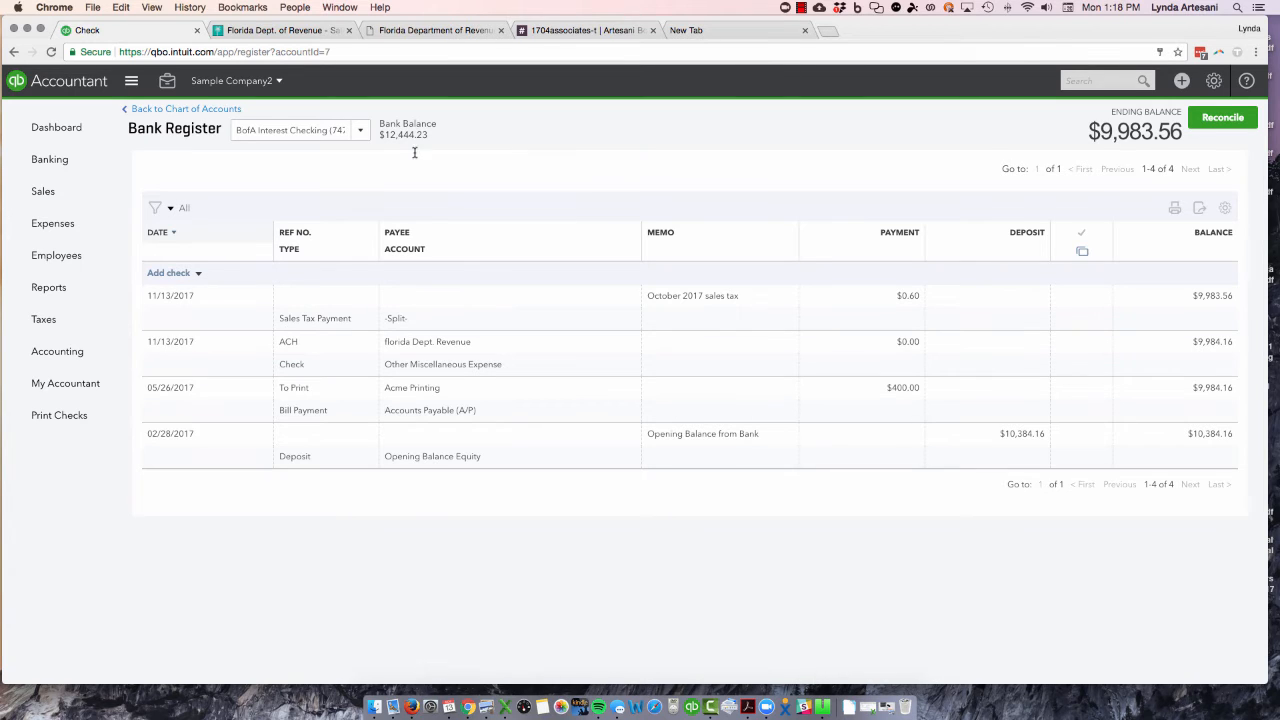
click(887, 710)
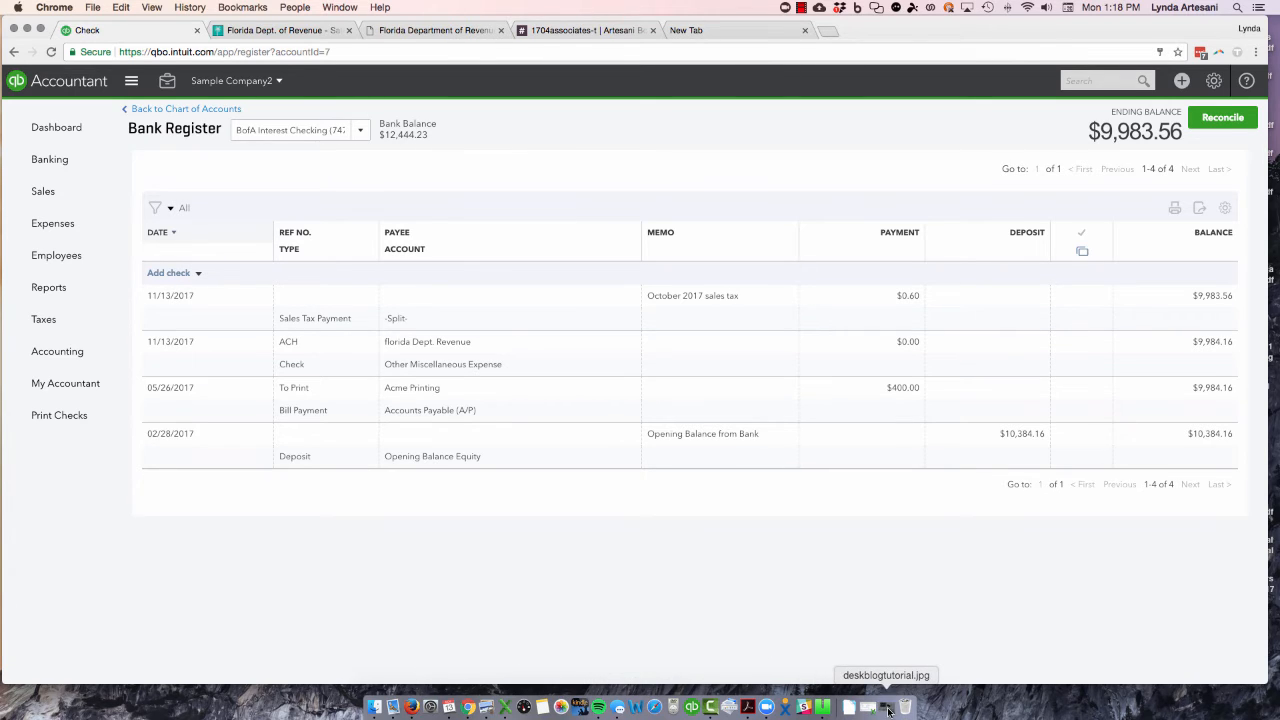